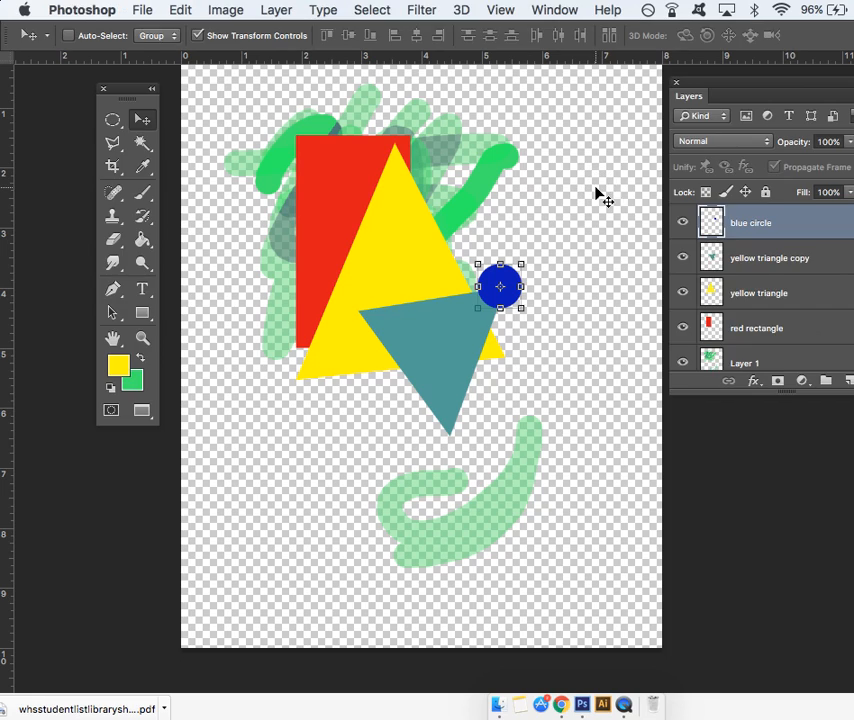
- Enlarge the Layers panel so the whole layer stack fits, and place it beside the artwork
left_click_drag(743, 82, 616, 57)
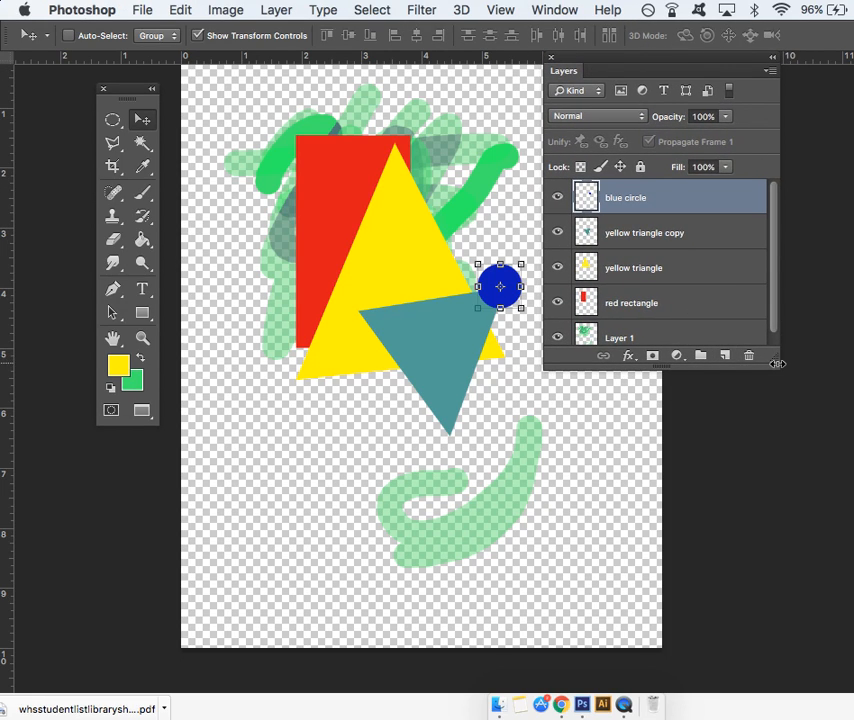
left_click_drag(778, 365, 815, 363)
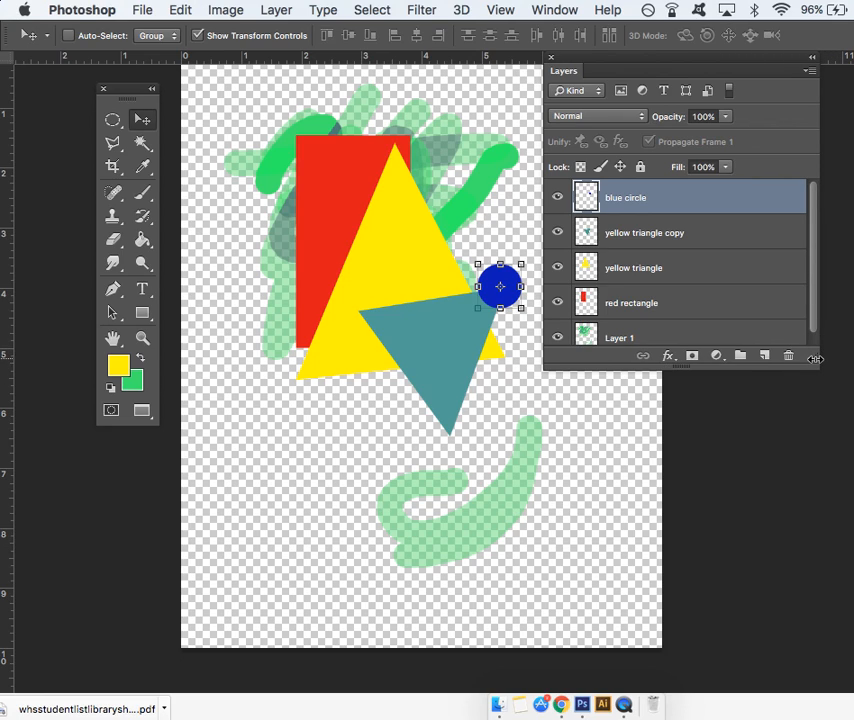
left_click_drag(812, 366, 835, 497)
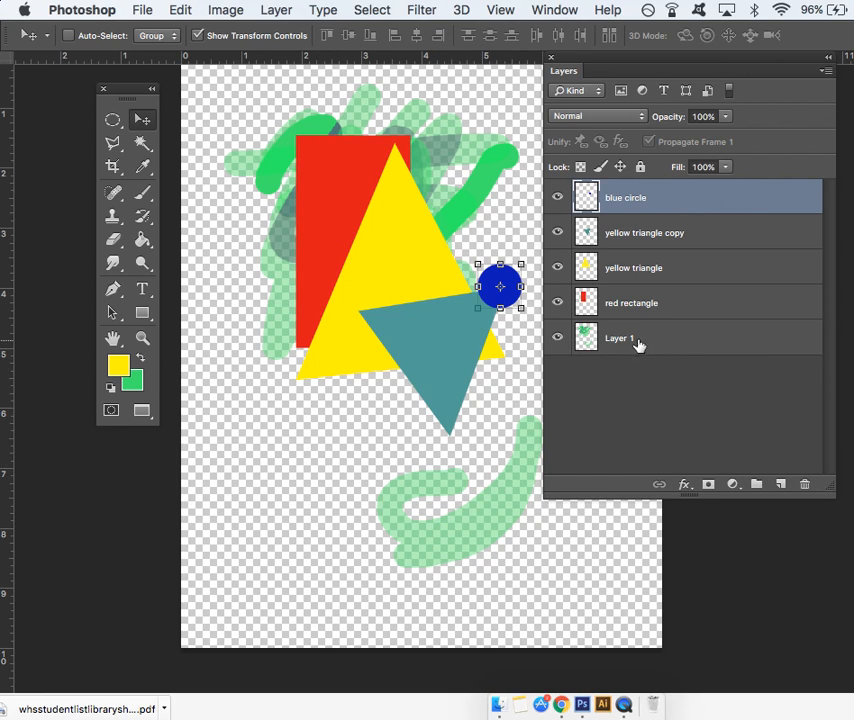
left_click_drag(671, 57, 785, 50)
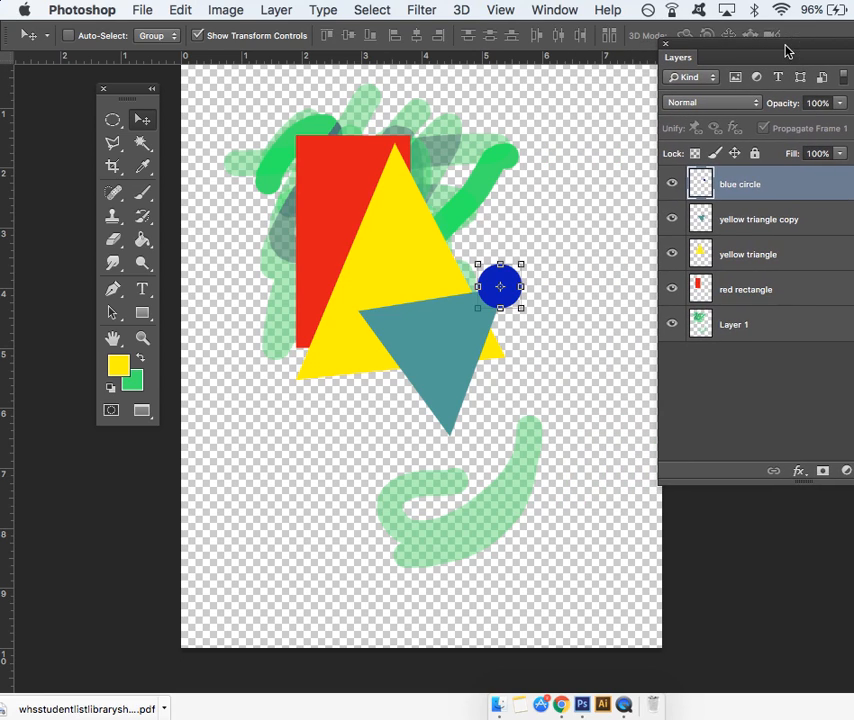
- Select Layer 1 and hide the blue circle, yellow triangle copy, yellow triangle and red rectangle layers
left_click(754, 336)
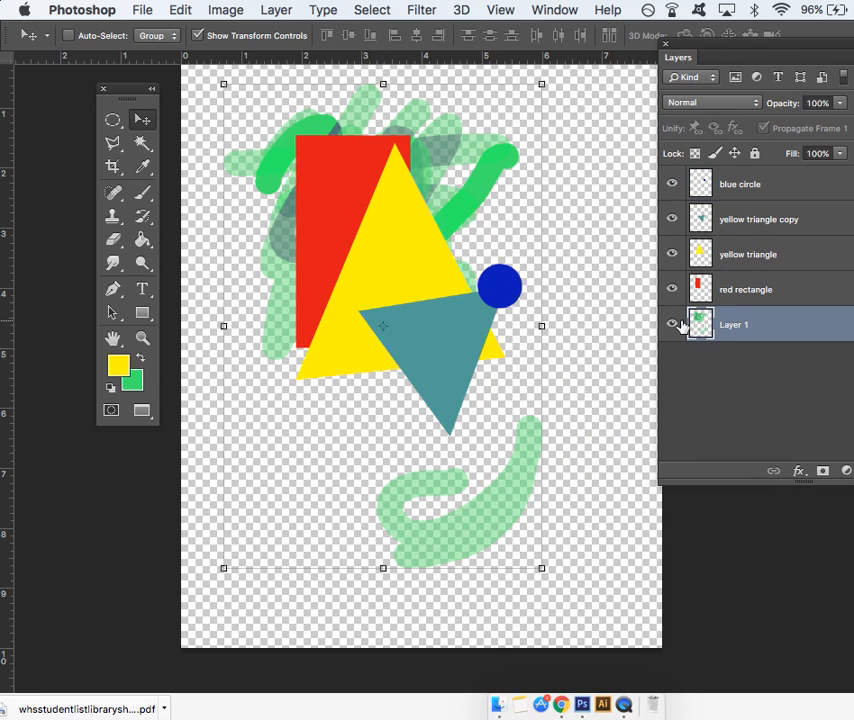
left_click_drag(671, 289, 629, 176)
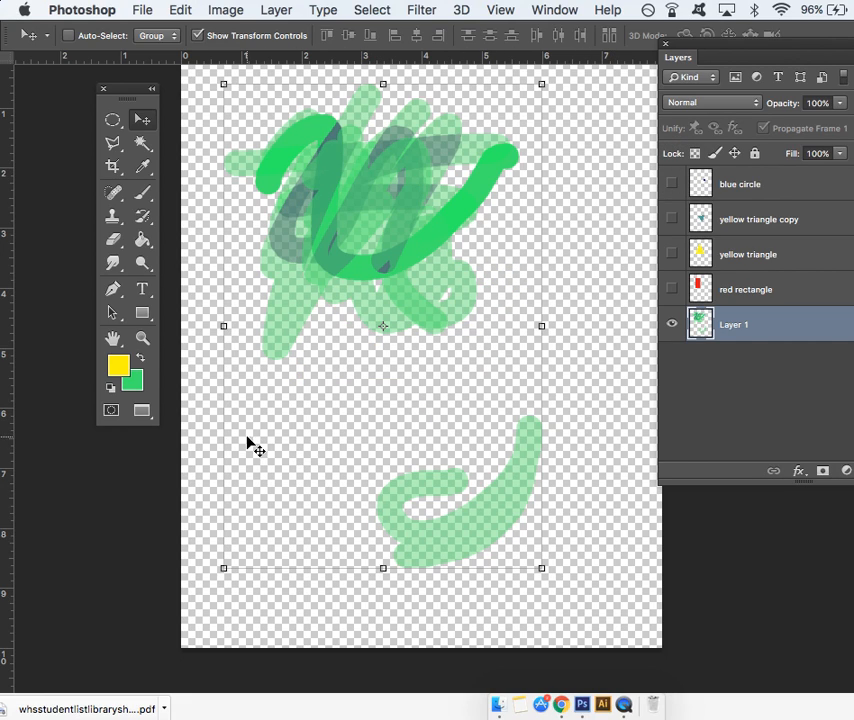
- Erase part of the lower green stroke on Layer 1 with the Eraser at brush size 600
left_click(113, 120)
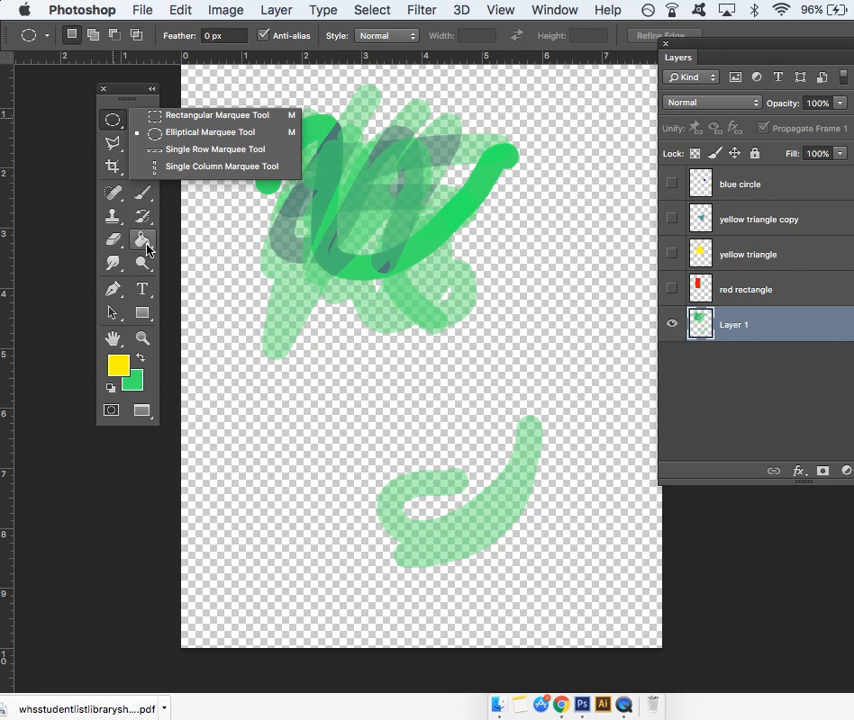
left_click(112, 242)
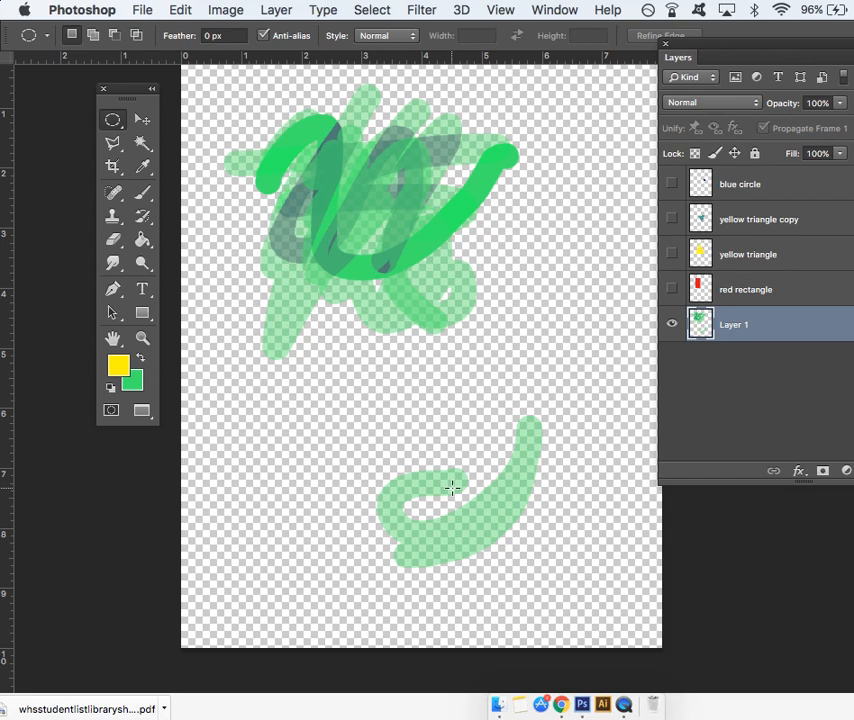
left_click(114, 243)
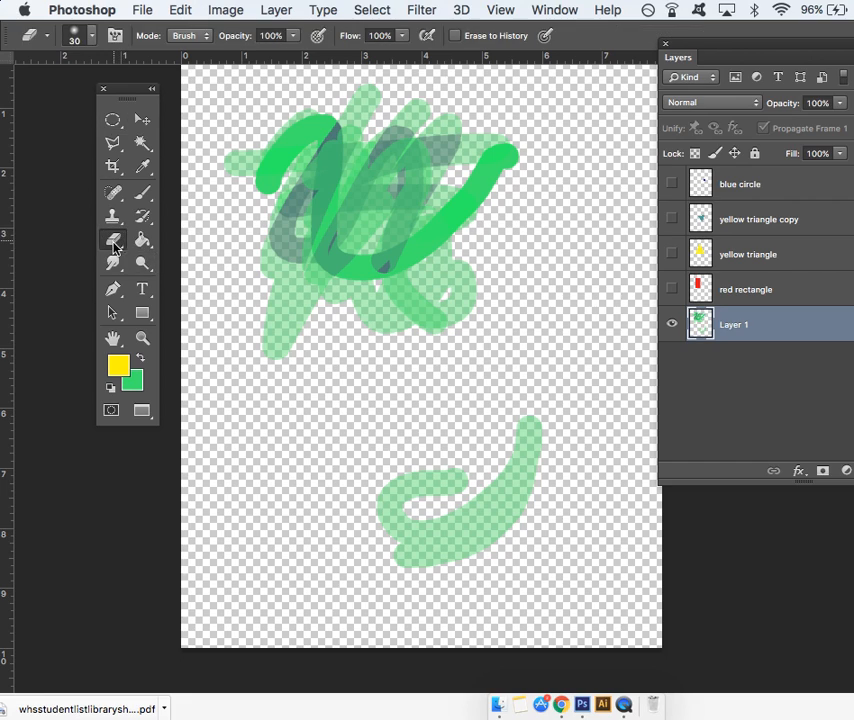
key("bracketright")
key("bracketright")
key("bracketright")
key("bracketright")
key("bracketright")
key("bracketright")
key("bracketright")
key("bracketright")
key("bracketright")
key("bracketright")
key("bracketright")
key("bracketright")
key("bracketright")
key("bracketright")
key("bracketright")
key("bracketright")
mouse_move(395, 473)
left_mouse_down()
mouse_move(407, 535)
mouse_move(414, 490)
left_mouse_up()
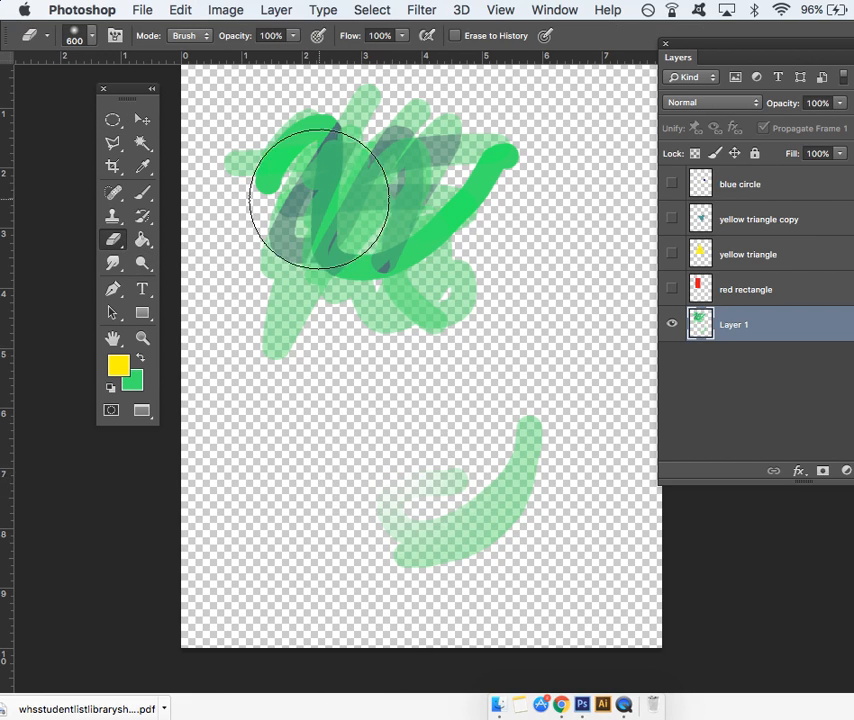
- Select the remaining lower green stroke on Layer 1 with the Rectangular Marquee and cut it
left_click(115, 121)
left_click(117, 123)
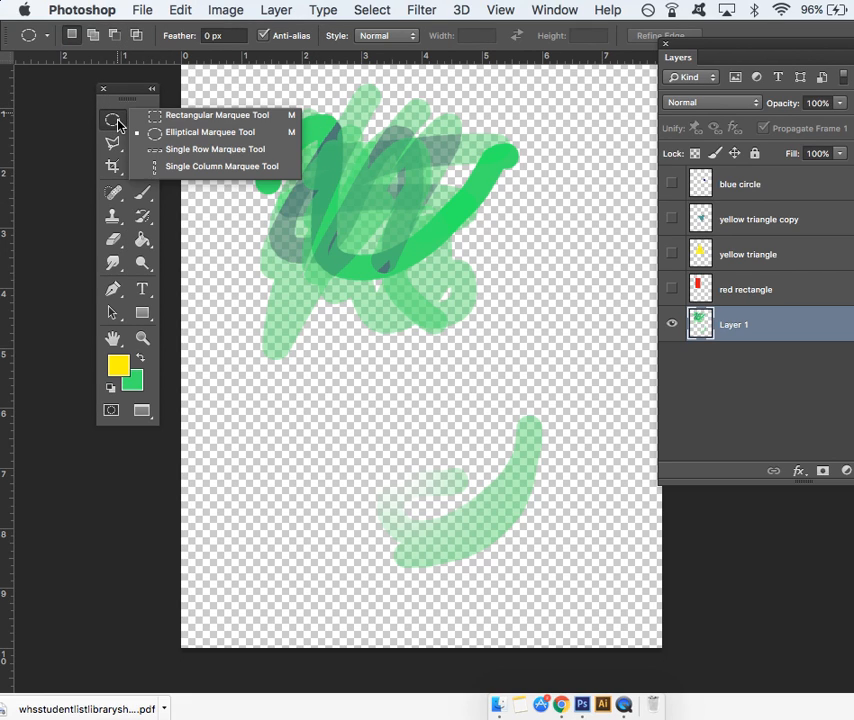
left_click(155, 117)
mouse_move(325, 376)
left_mouse_down()
mouse_move(501, 499)
mouse_move(574, 618)
left_mouse_up()
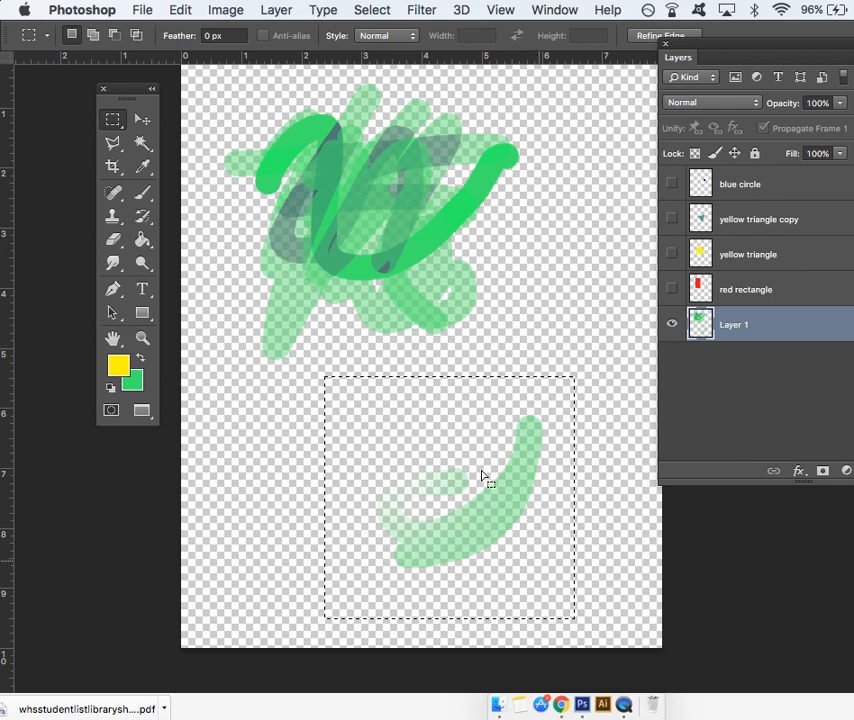
left_click(182, 9)
left_click(200, 133)
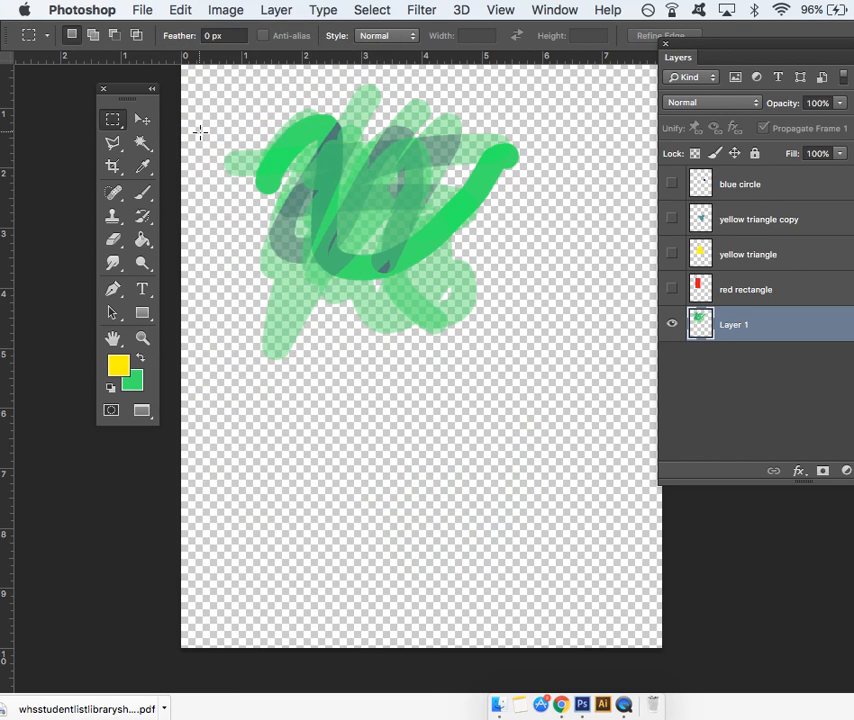
- Switch to the Move tool and show the four hidden shape layers again
left_click(142, 119)
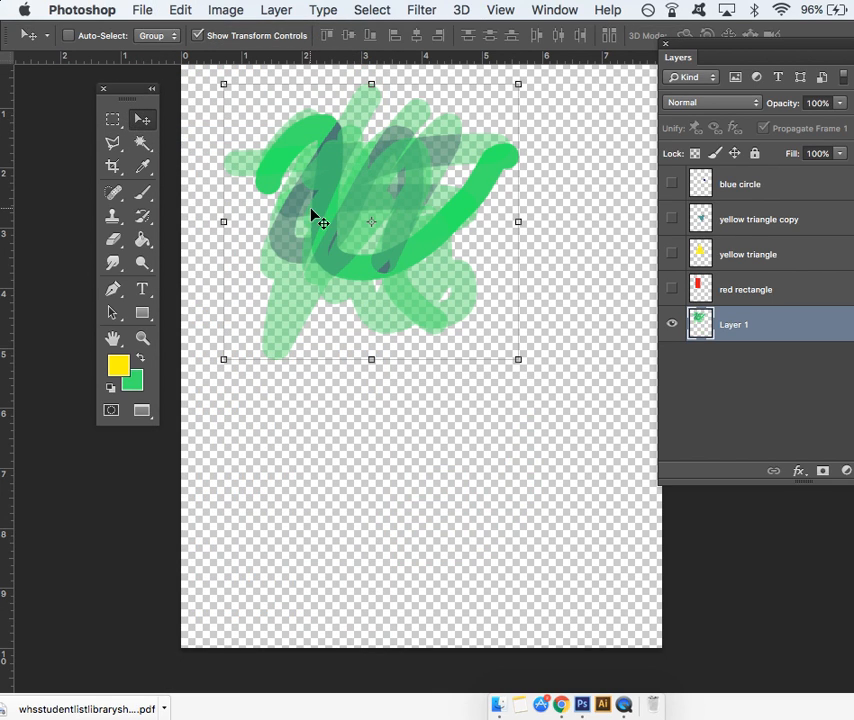
left_click_drag(671, 289, 663, 156)
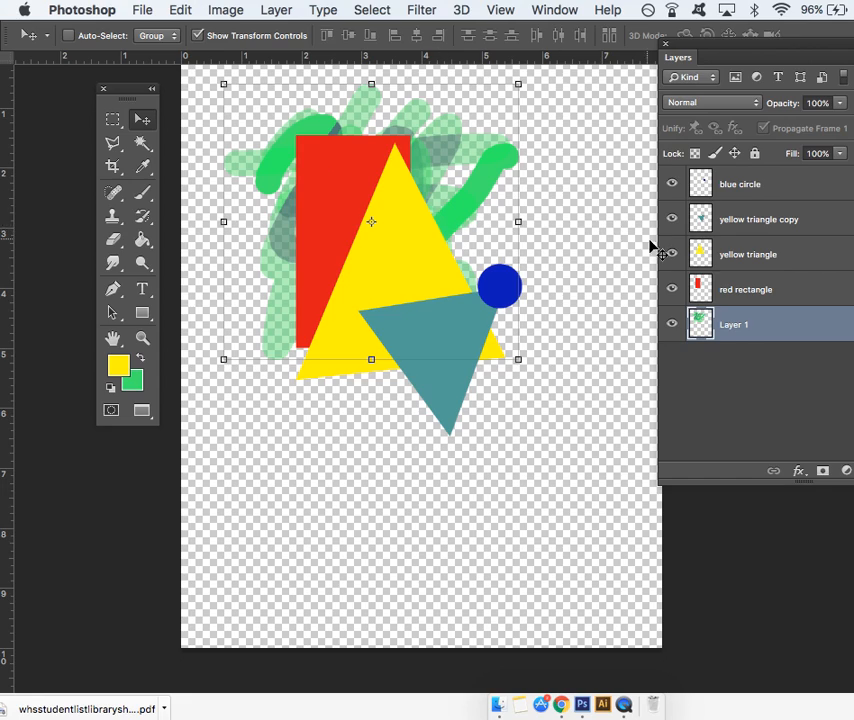
- Rotate the red rectangle by -84.80°, move it down behind the triangles and apply the transformation
left_click(705, 281)
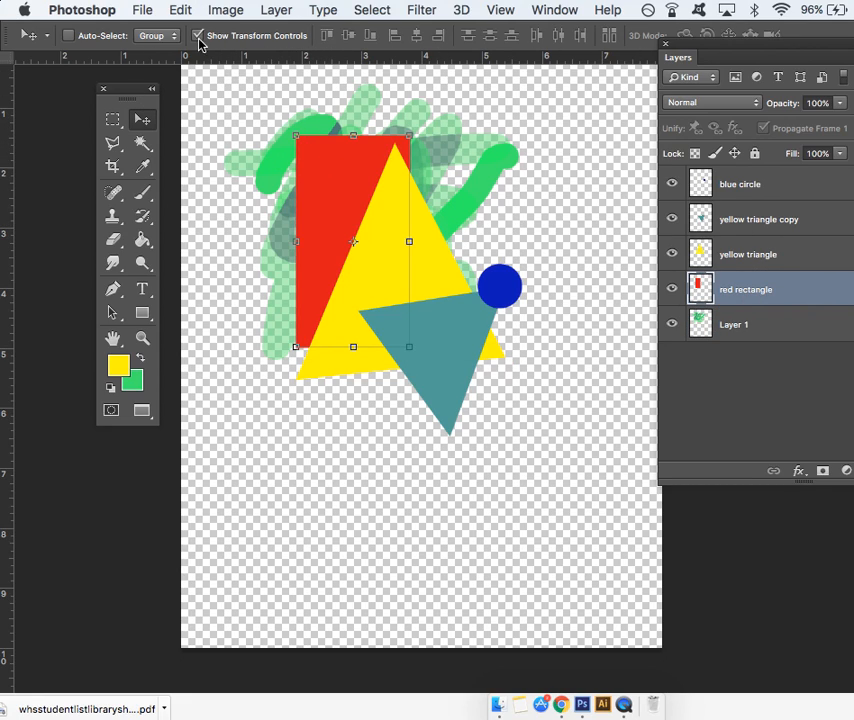
left_click_drag(285, 125, 213, 307)
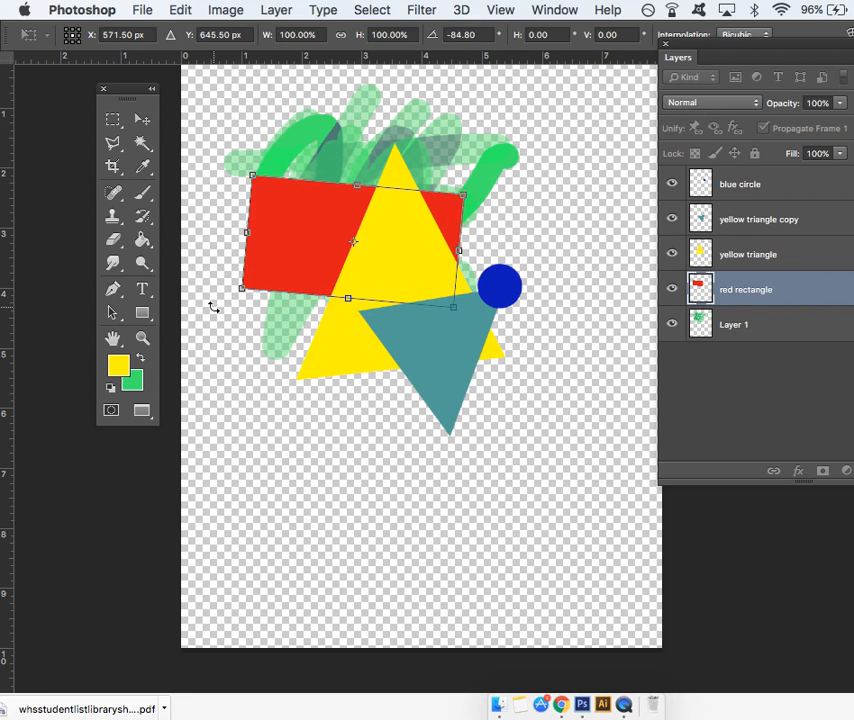
left_click_drag(305, 242, 335, 300)
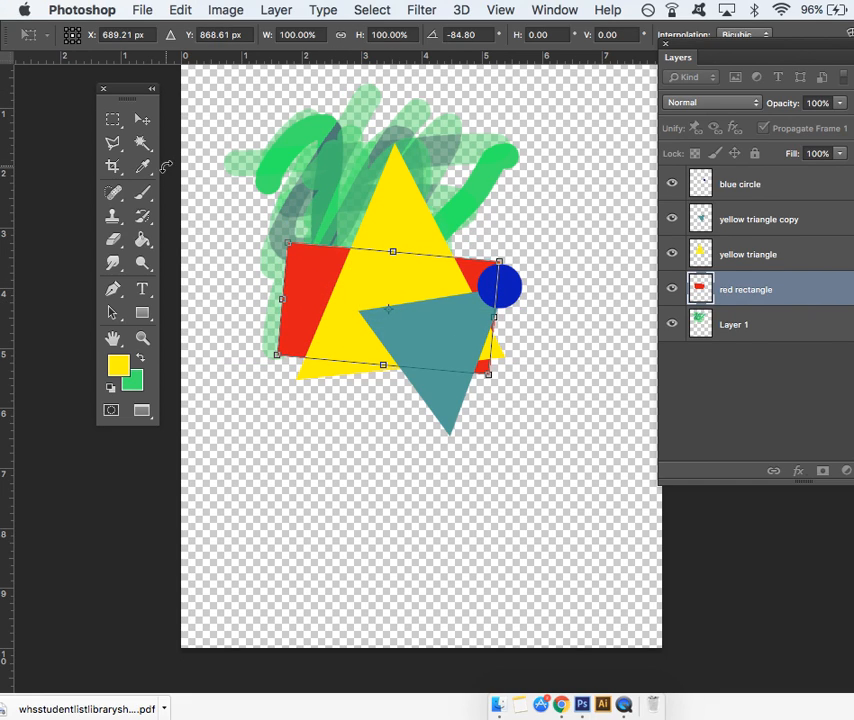
left_click(142, 119)
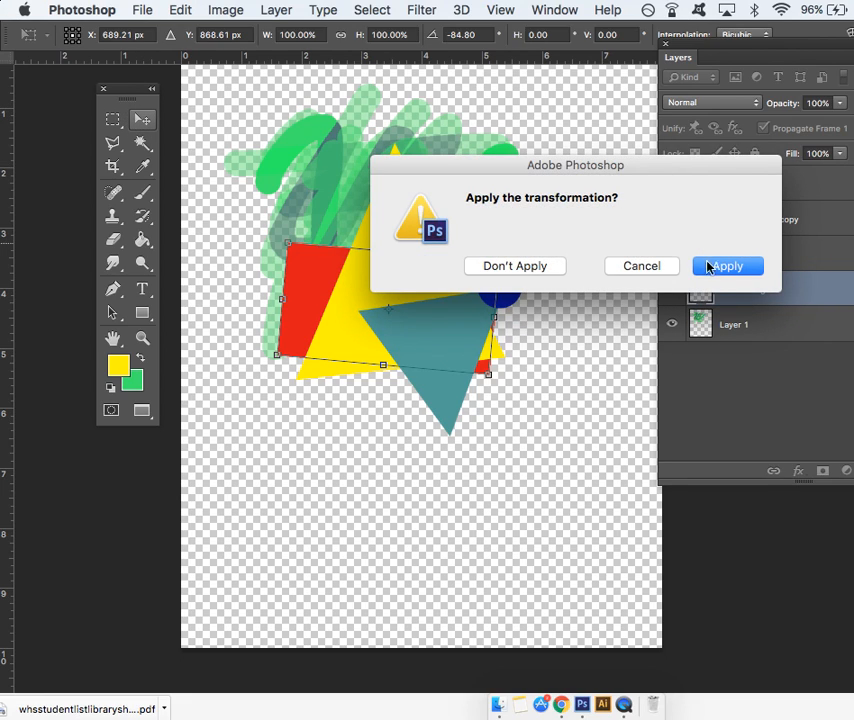
left_click(708, 266)
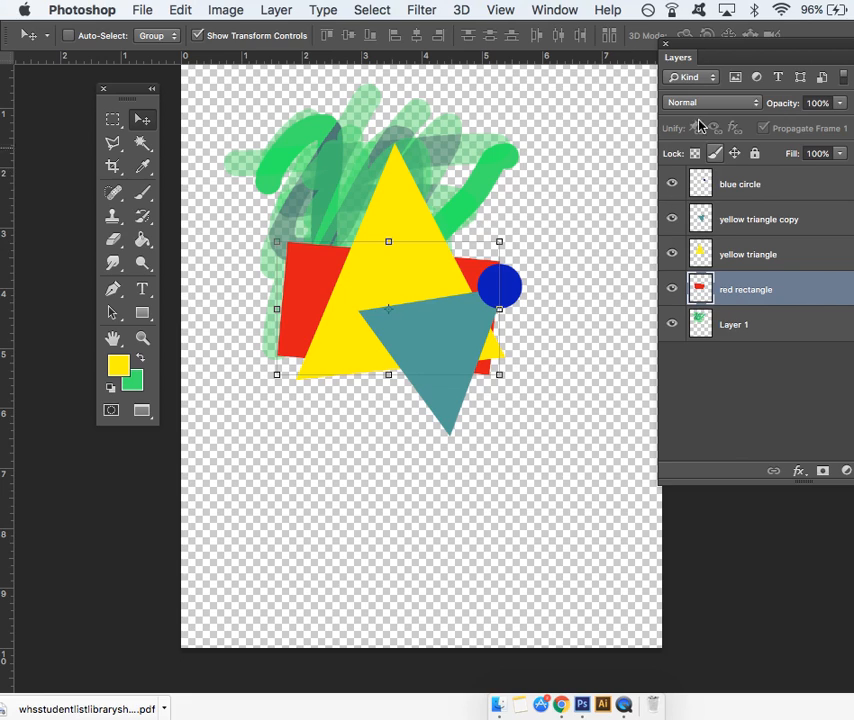
- Select all layers from blue circle to Layer 1 and create a new layer group
left_click_drag(709, 52, 505, 55)
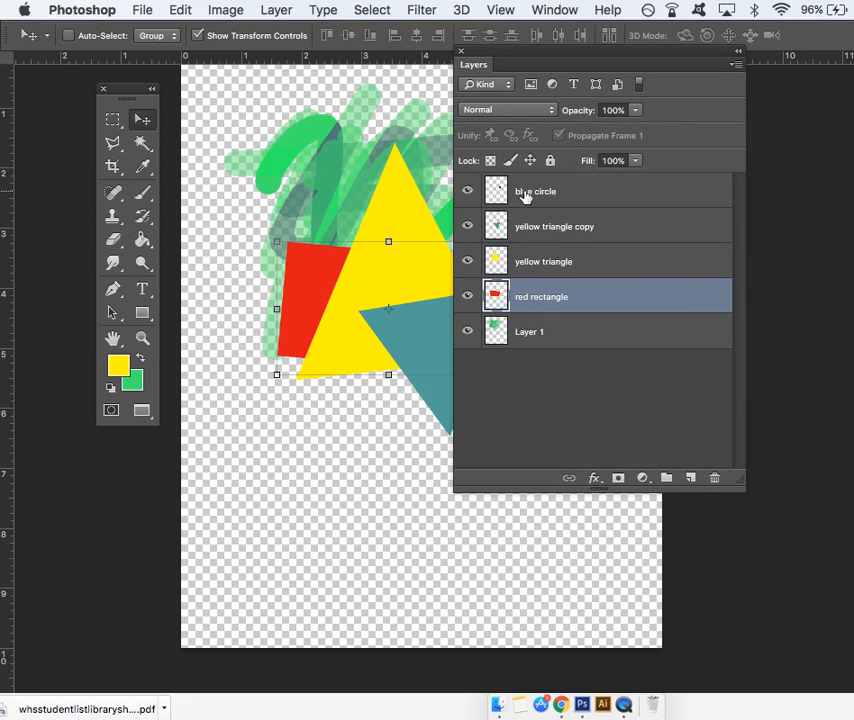
left_click(527, 196)
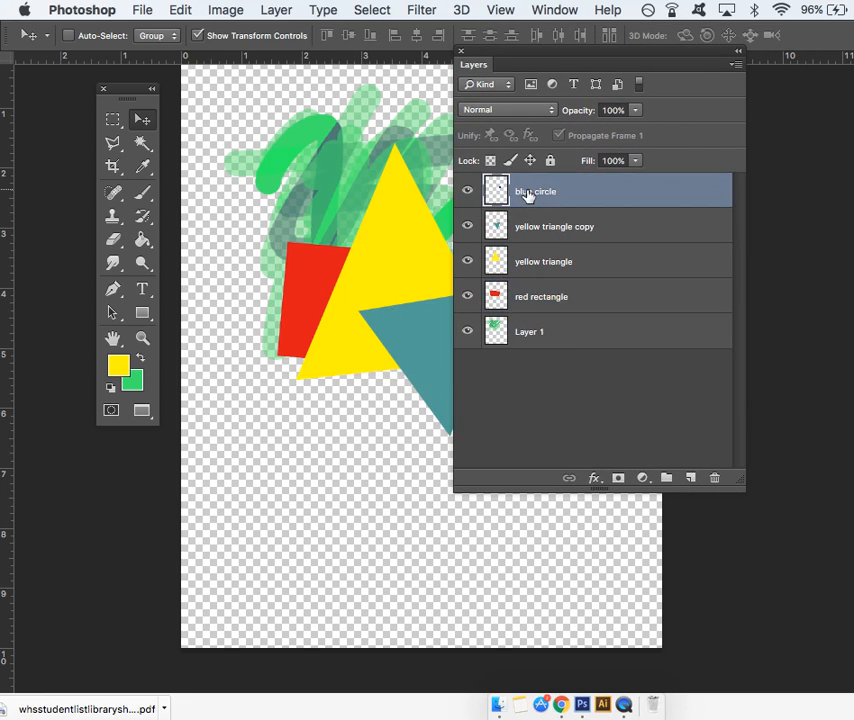
left_click(561, 331, "shift")
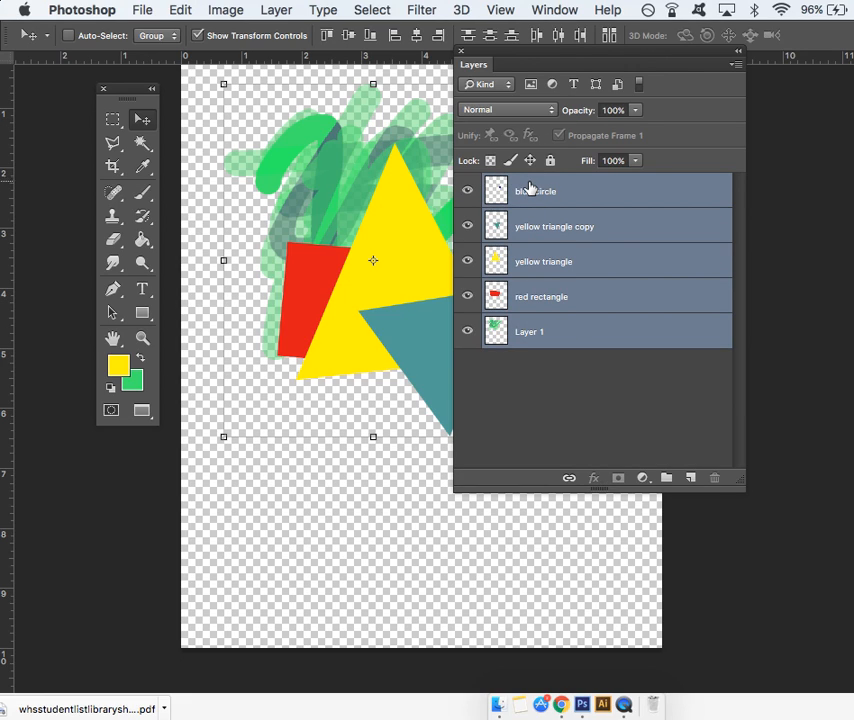
left_click(608, 364)
left_click(581, 200)
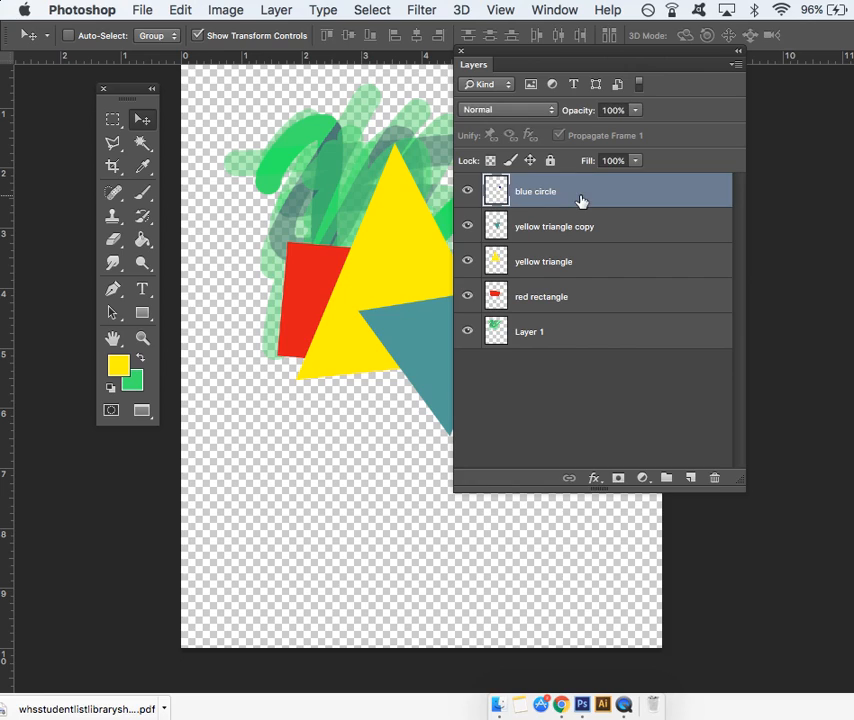
left_click(569, 342, "shift")
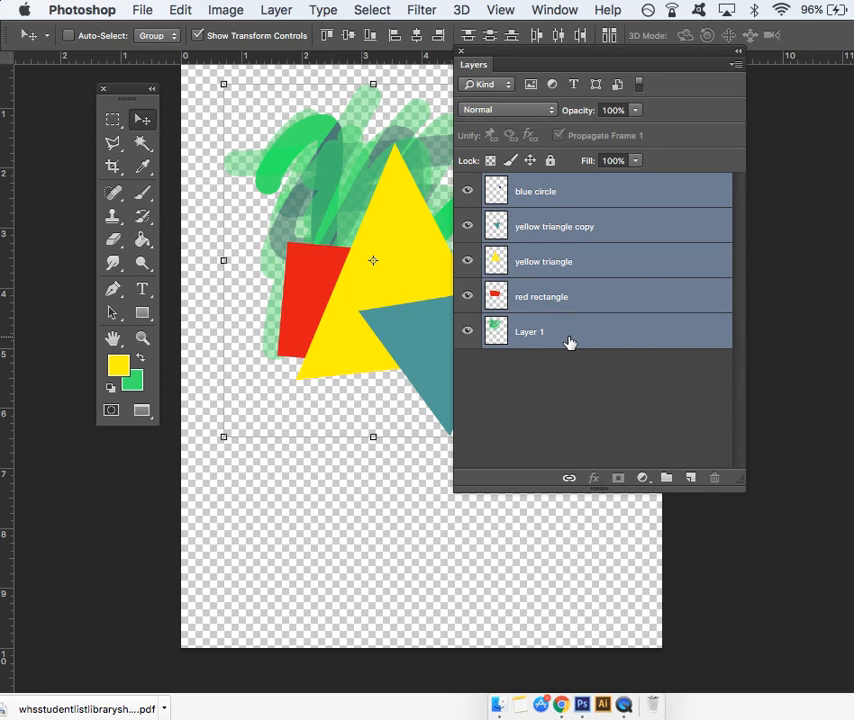
left_click(667, 486)
- Place the blue circle layer and then the four layers below it inside Group 1
left_click(543, 215)
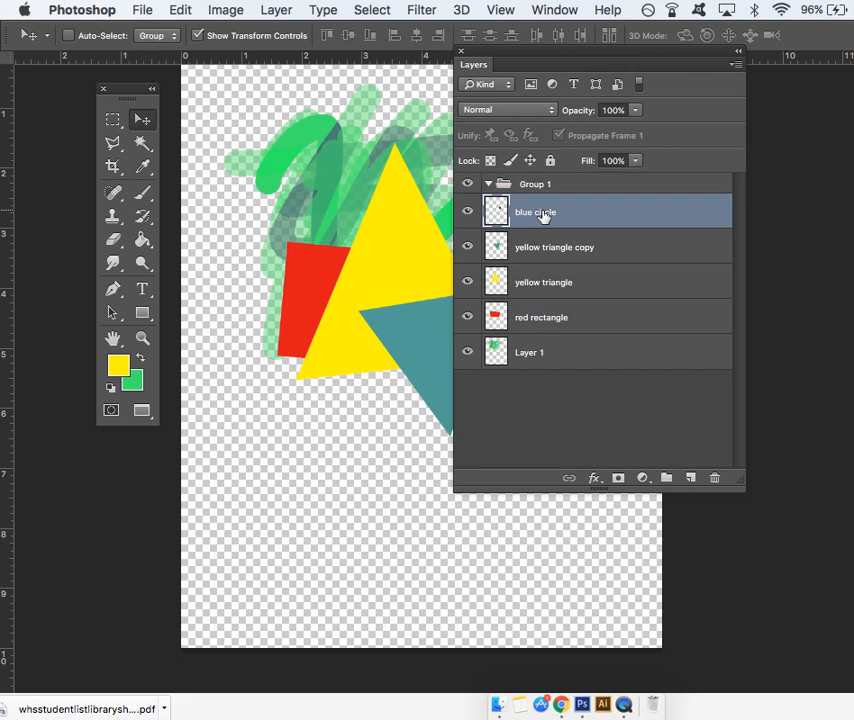
left_click_drag(557, 219, 566, 185)
left_click(556, 250)
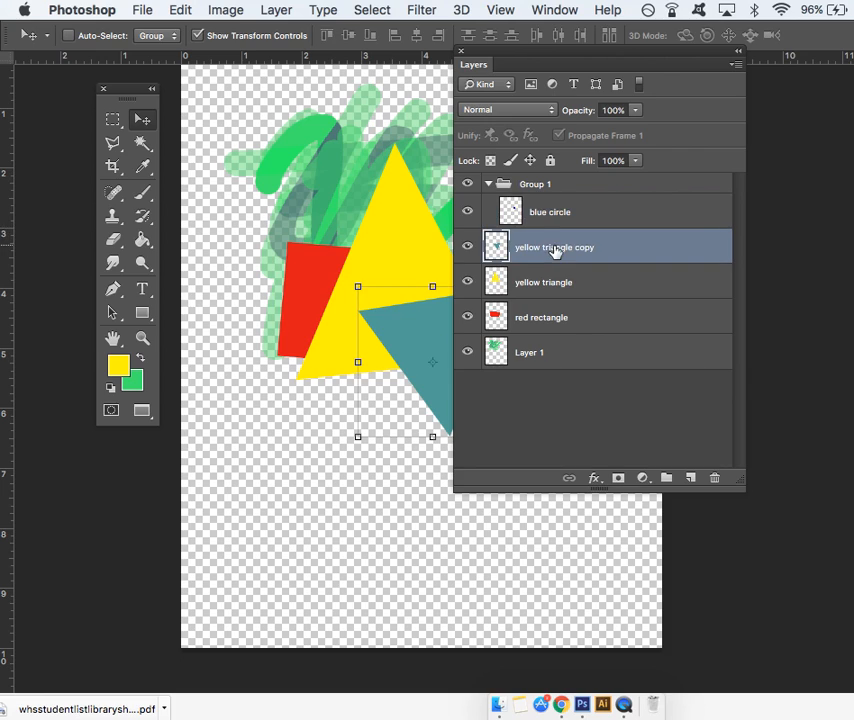
left_click(557, 351, "shift")
left_click_drag(564, 257, 564, 185)
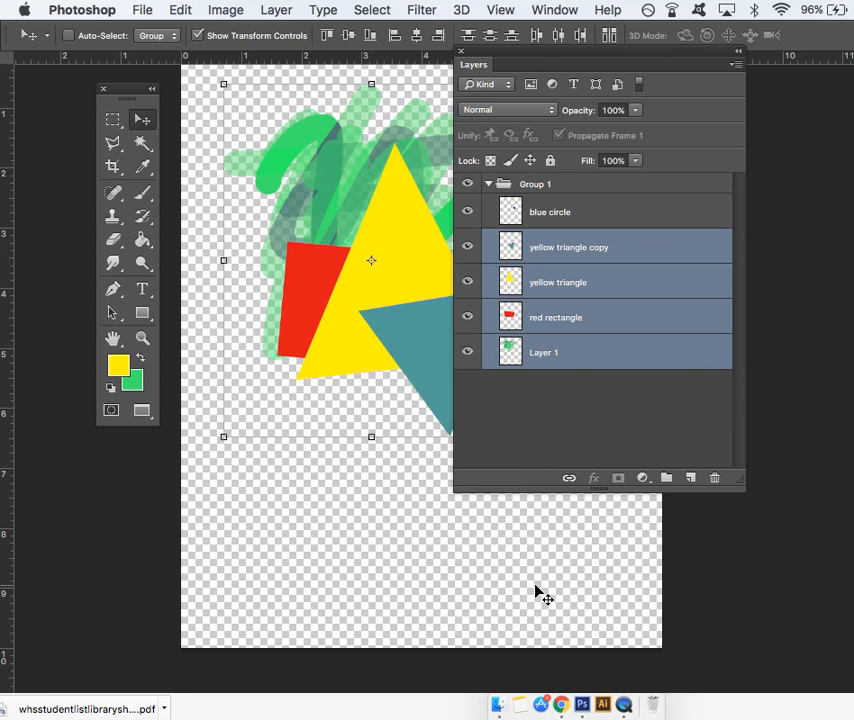
- Collapse Group 1, uncover the artwork and move the whole group down on the canvas
left_click(510, 184)
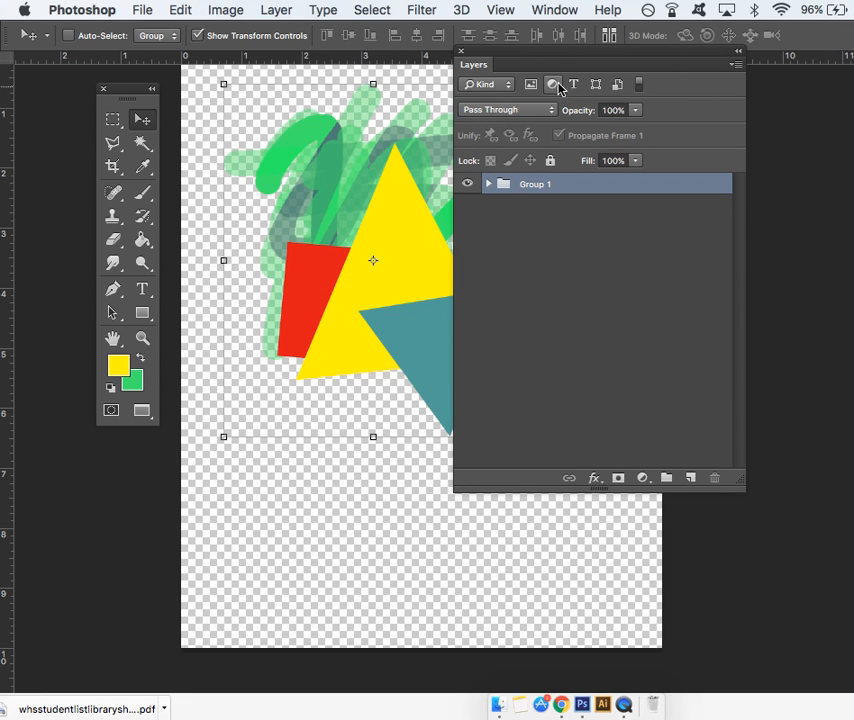
left_click_drag(562, 49, 638, 97)
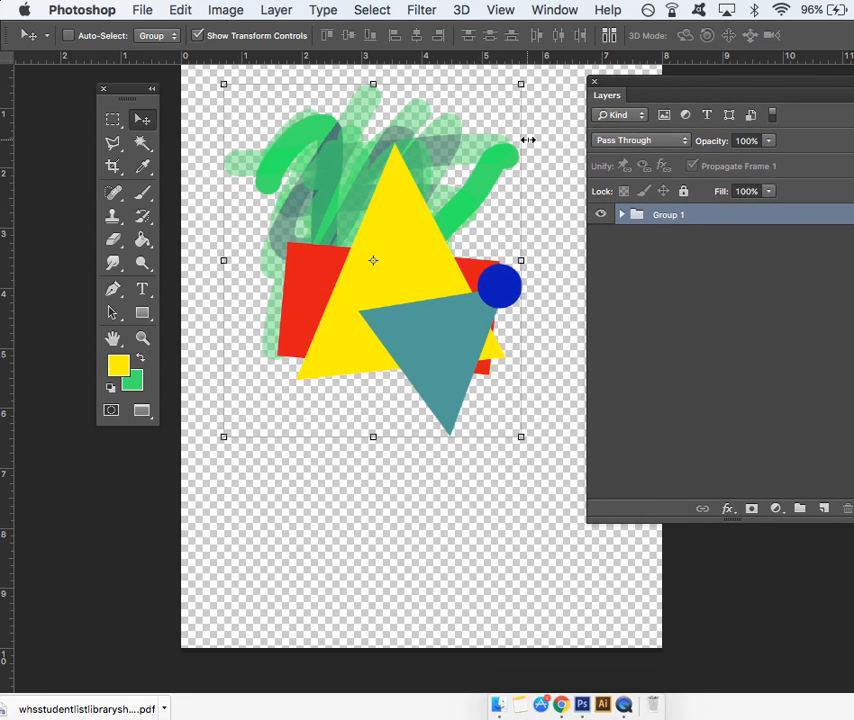
left_click_drag(334, 210, 361, 265)
left_click(336, 234)
- Expand Group 1 and move only the yellow triangle copy layer slightly upward
left_click(621, 214)
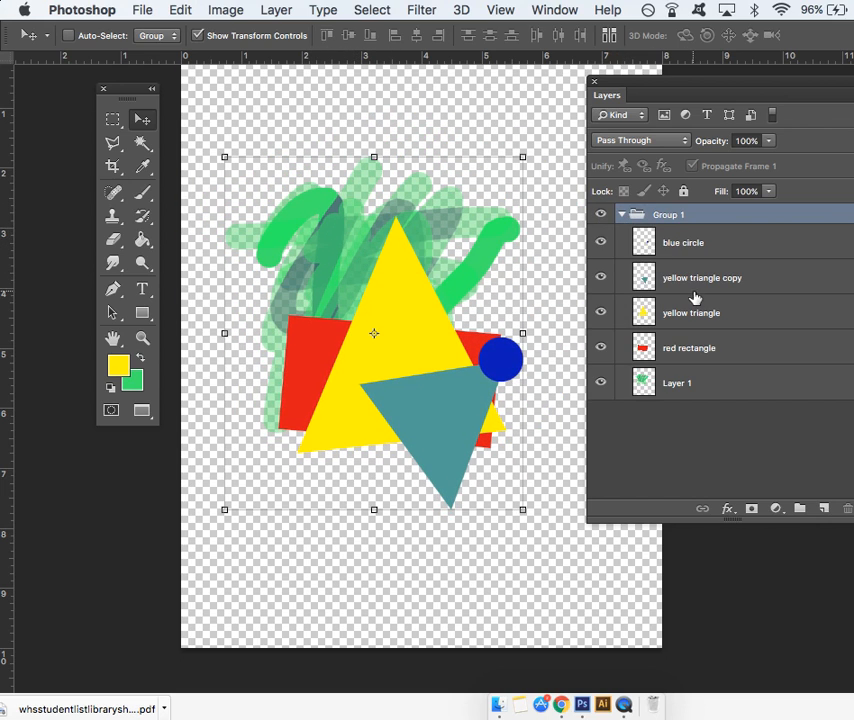
left_click(698, 276)
mouse_move(421, 404)
left_mouse_down()
mouse_move(409, 389)
mouse_move(416, 396)
left_mouse_up()
- Select Group 1 again and move all its shapes together slightly up the canvas
left_click(713, 217)
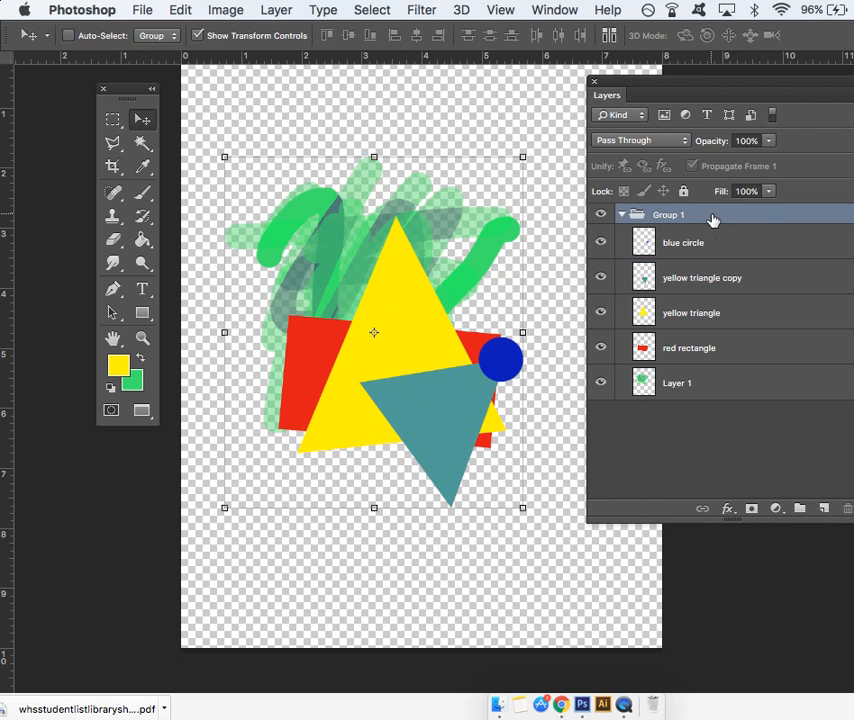
left_click_drag(407, 228, 380, 298)
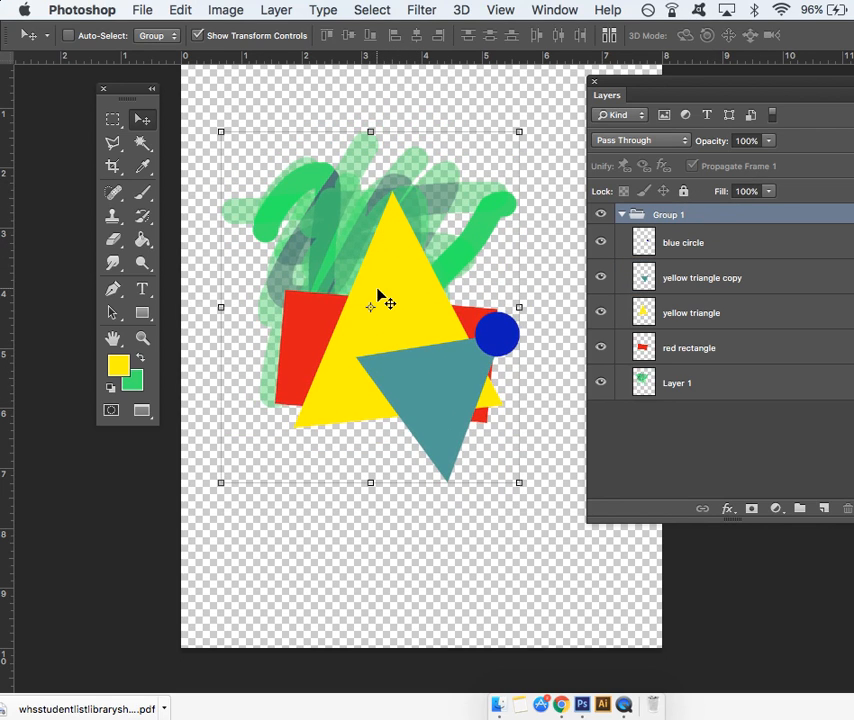
- Collapse Group 1, scale it to about 39.5%, place it near the canvas's upper-left corner and apply the transformation
left_click(622, 215)
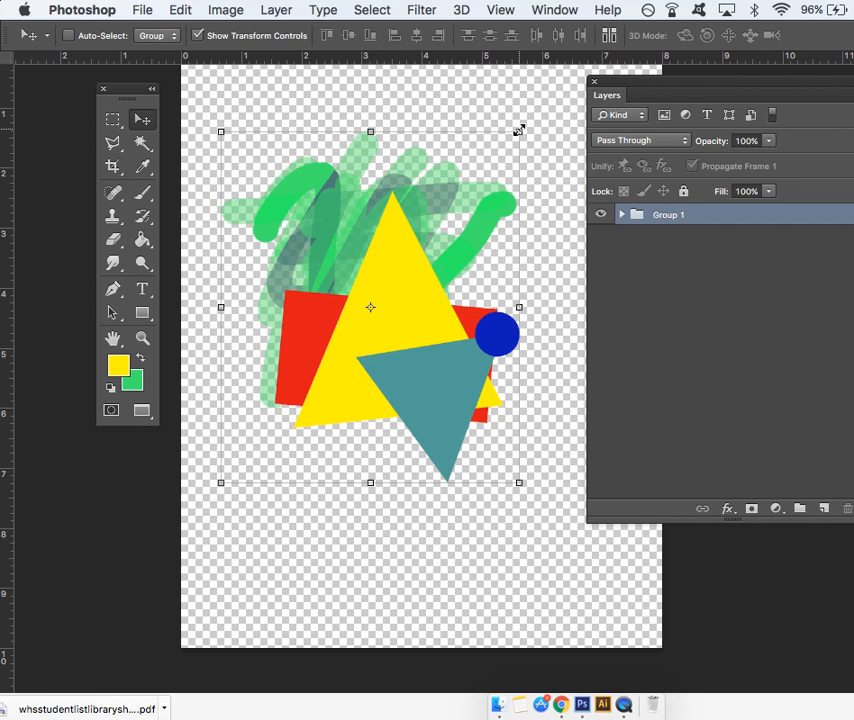
left_click_drag(518, 131, 334, 340)
left_click_drag(307, 421, 296, 176)
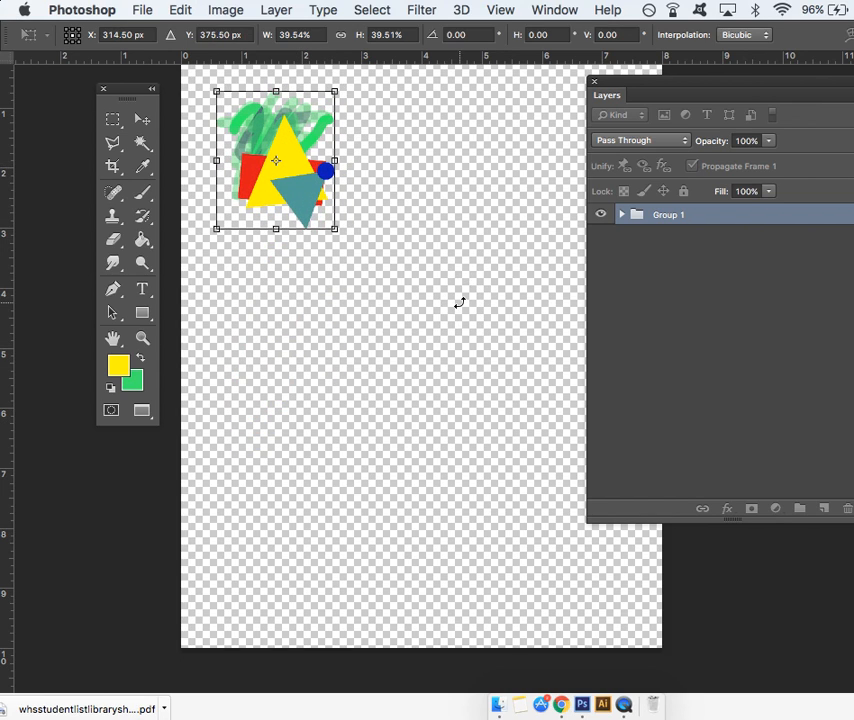
left_click_drag(690, 82, 586, 72)
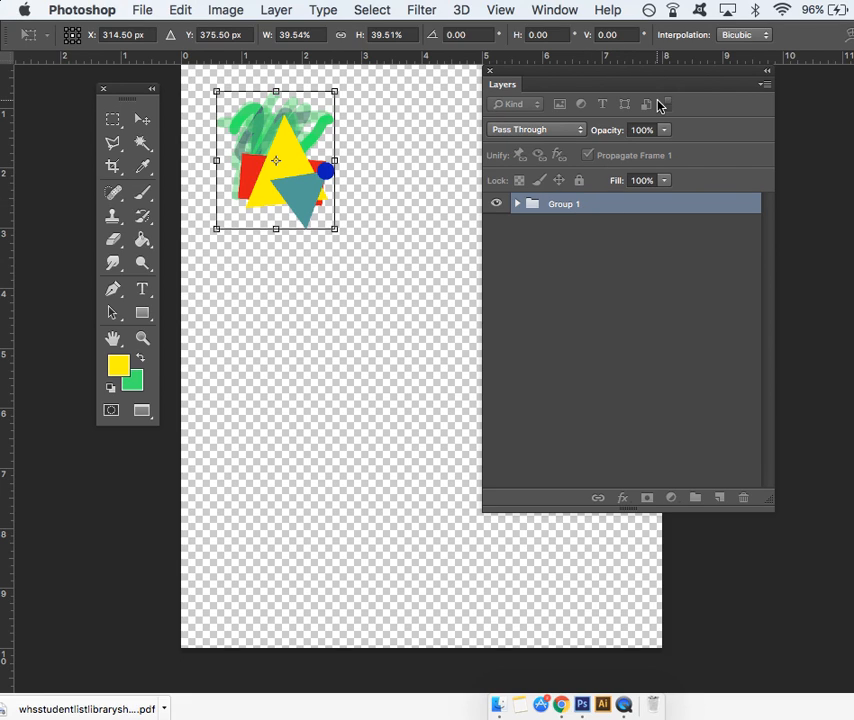
scroll(819, 43, "right", 3)
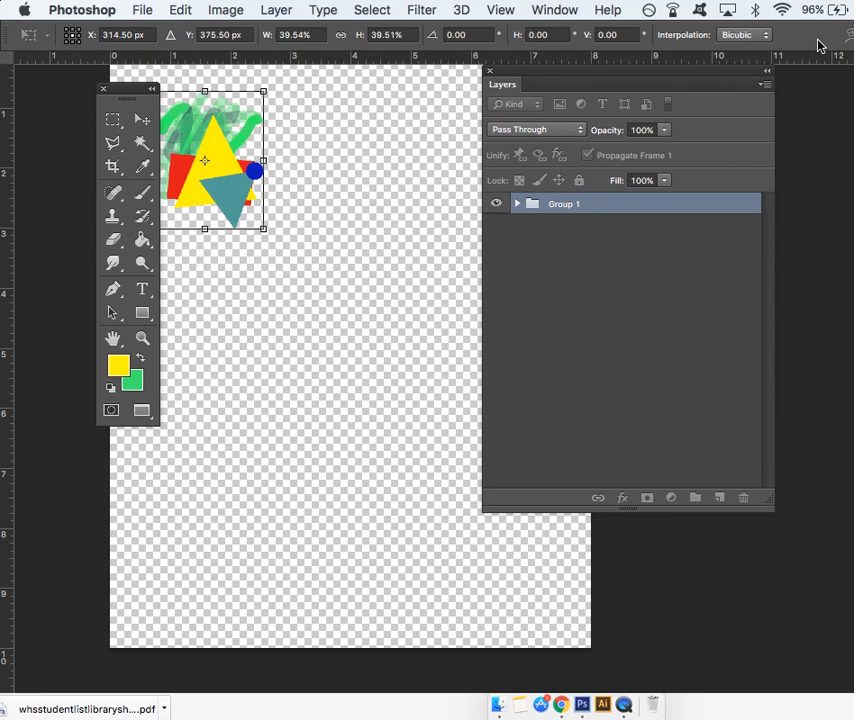
scroll(817, 45, "left", 3)
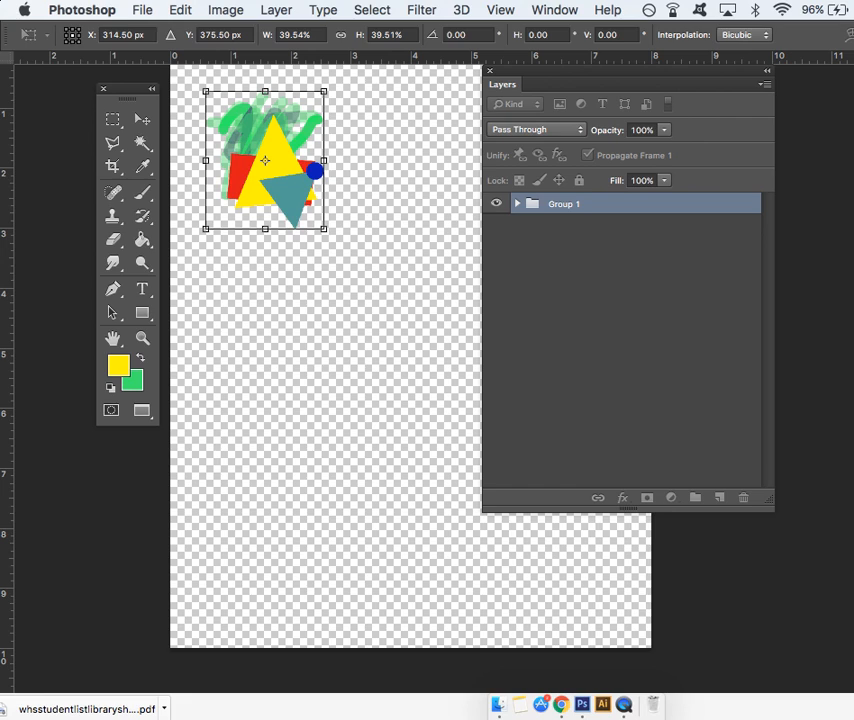
left_click(143, 121)
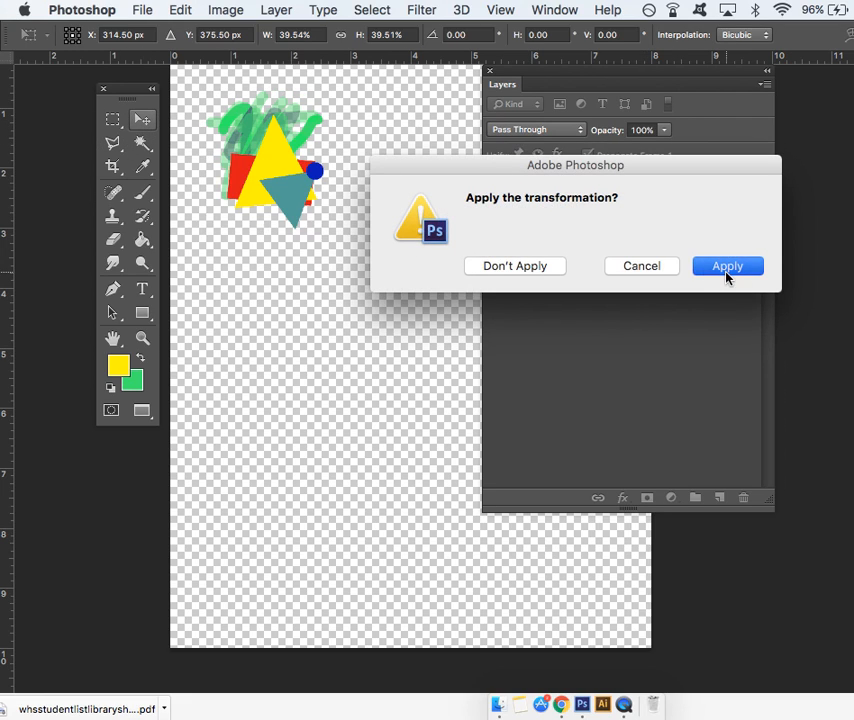
left_click(702, 267)
- Duplicate Group 1 and place the copy directly to the right of the original
left_click_drag(562, 203, 722, 500)
left_click_drag(265, 160, 400, 155)
left_click_drag(277, 165, 395, 165)
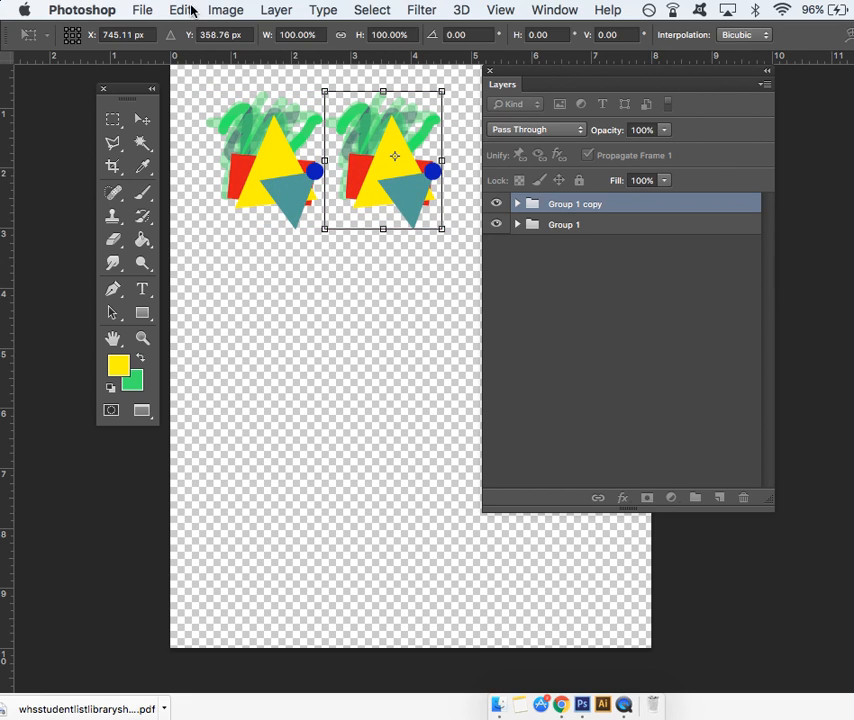
- Flip Group 1 copy horizontally to mirror the original, apply the transformation and deselect the groups
left_click_drag(533, 80, 715, 92)
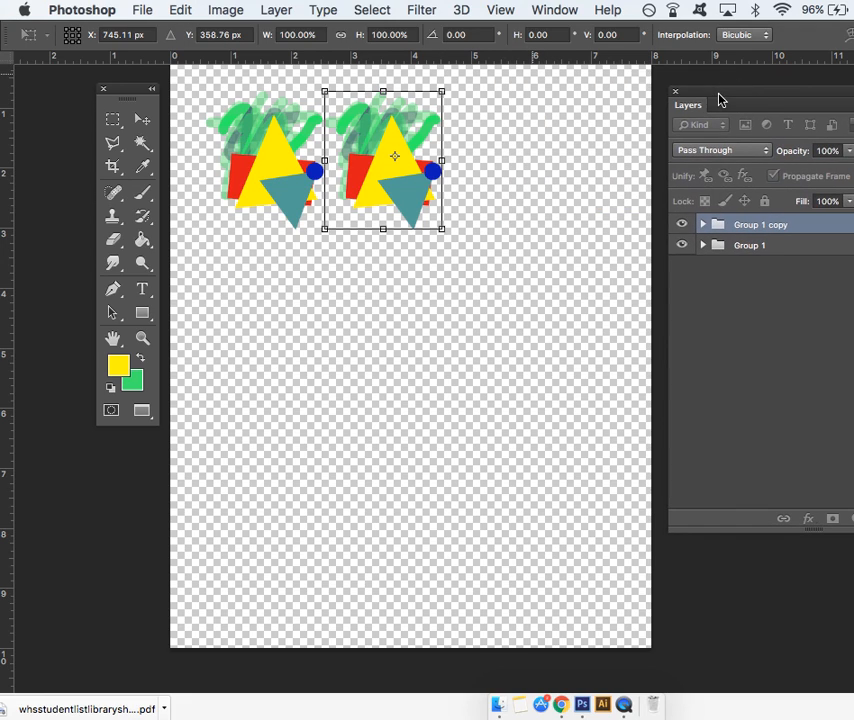
left_click(180, 12)
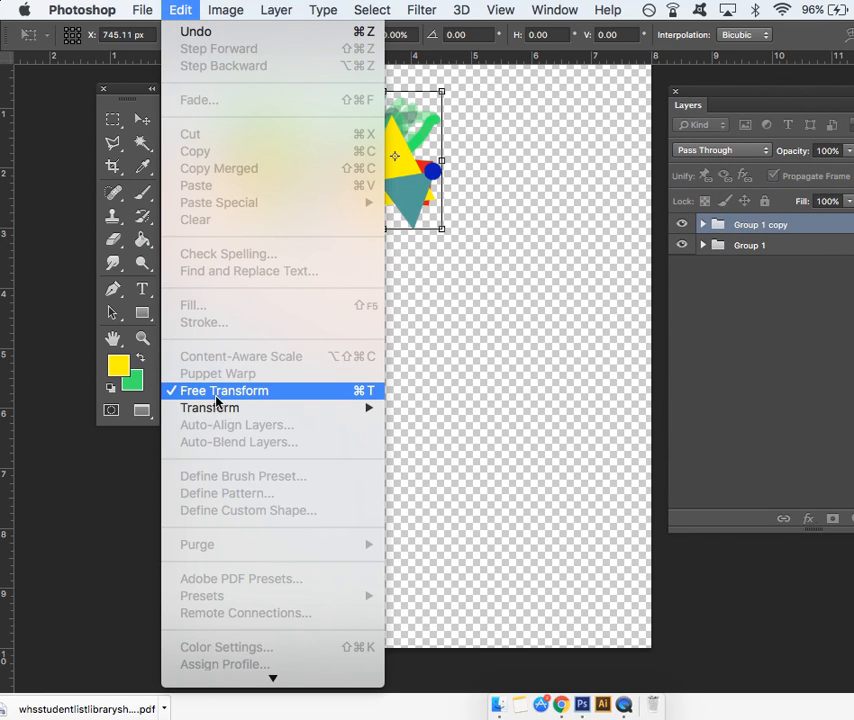
mouse_move(215, 416)
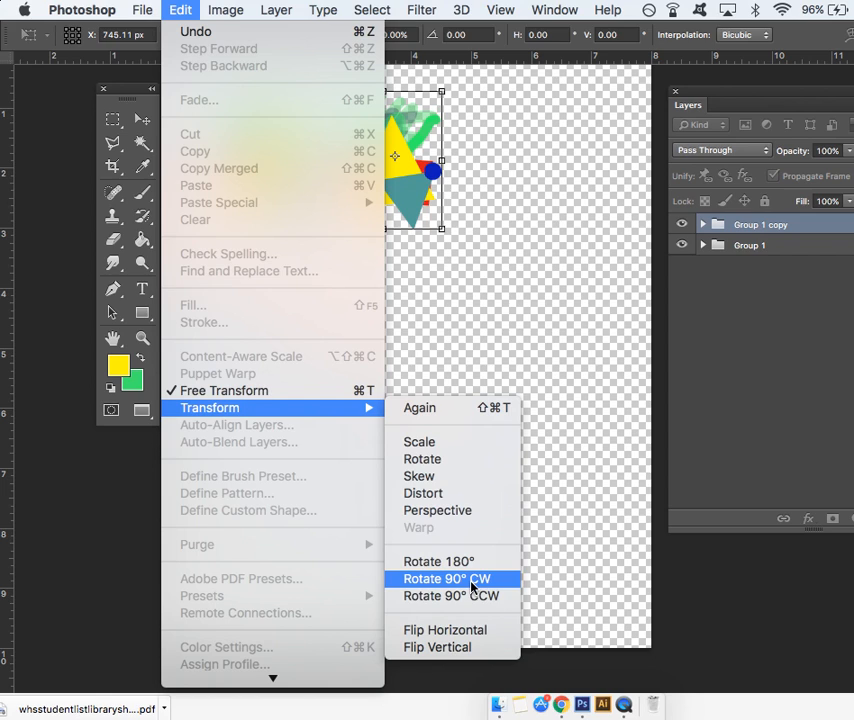
left_click(462, 632)
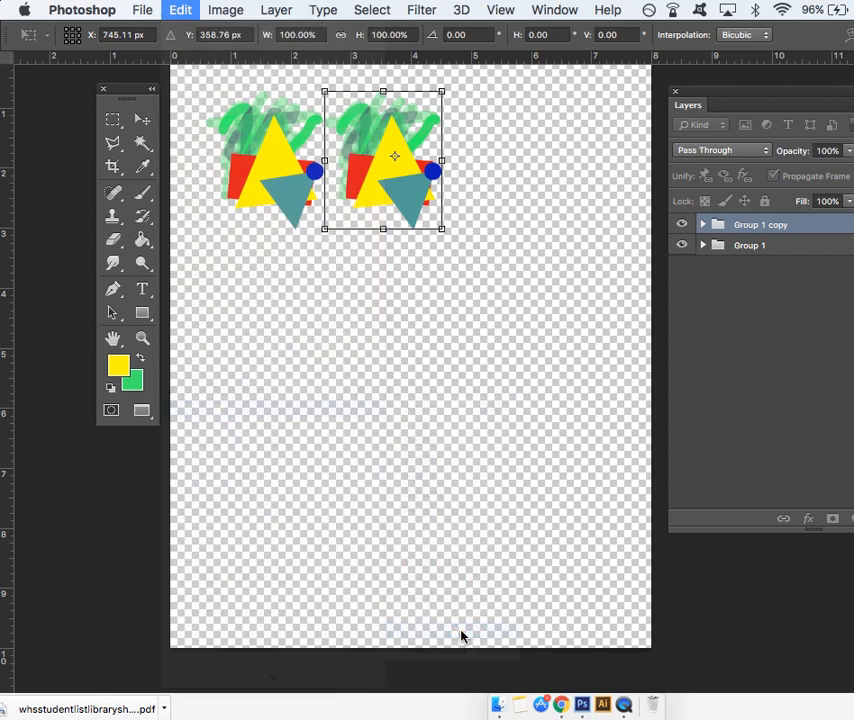
left_click_drag(403, 180, 386, 181)
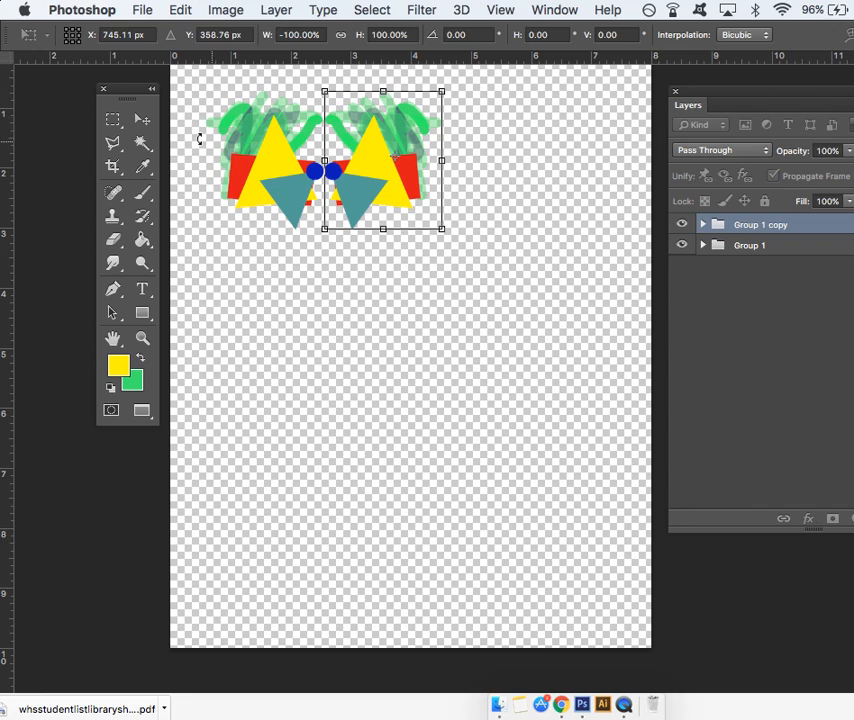
left_click(143, 120)
left_click(733, 263)
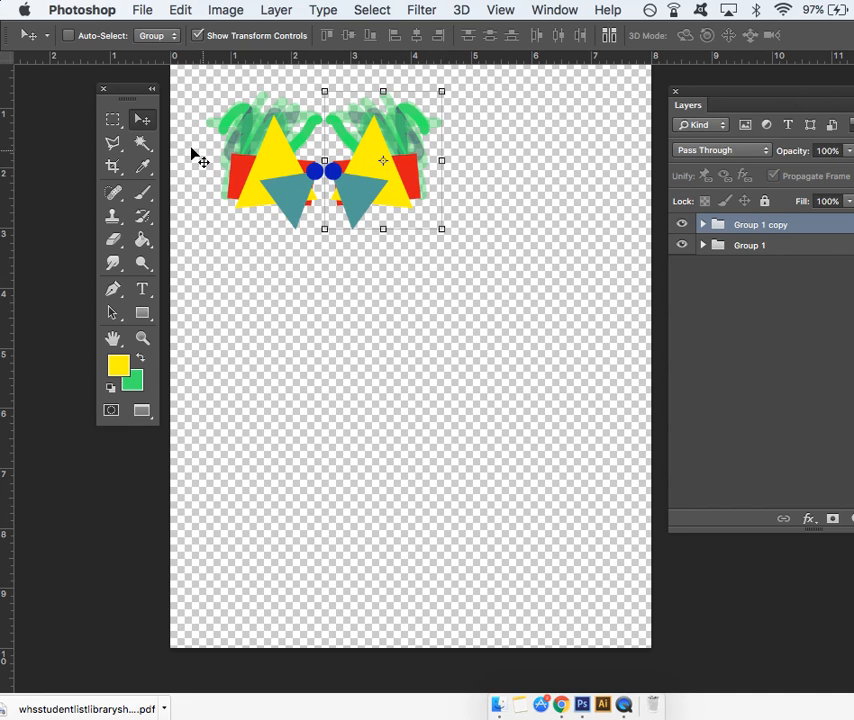
left_click(722, 268)
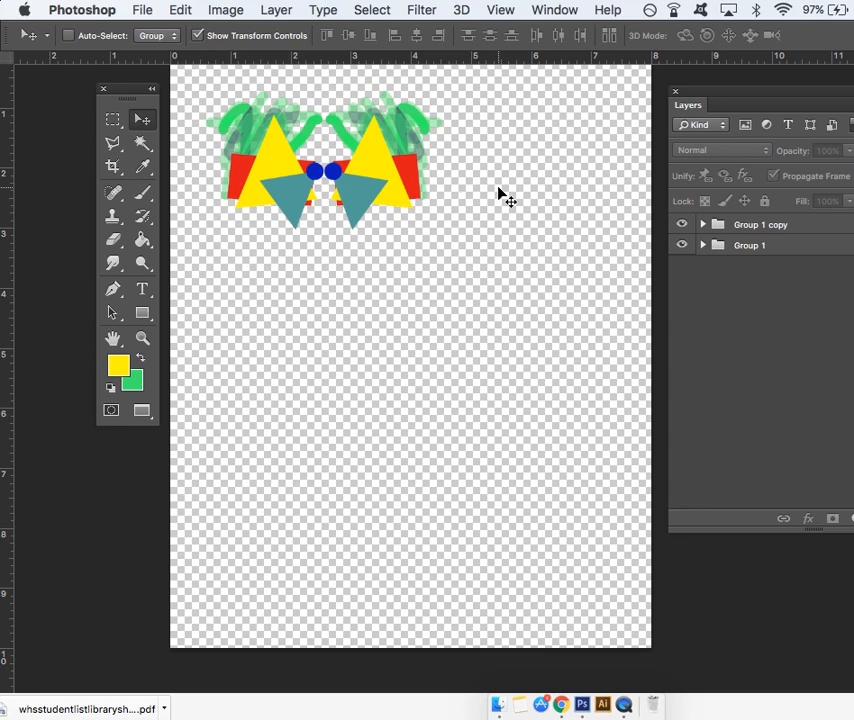
- Select Group 1 copy and Group 1 together
left_click_drag(722, 93, 573, 74)
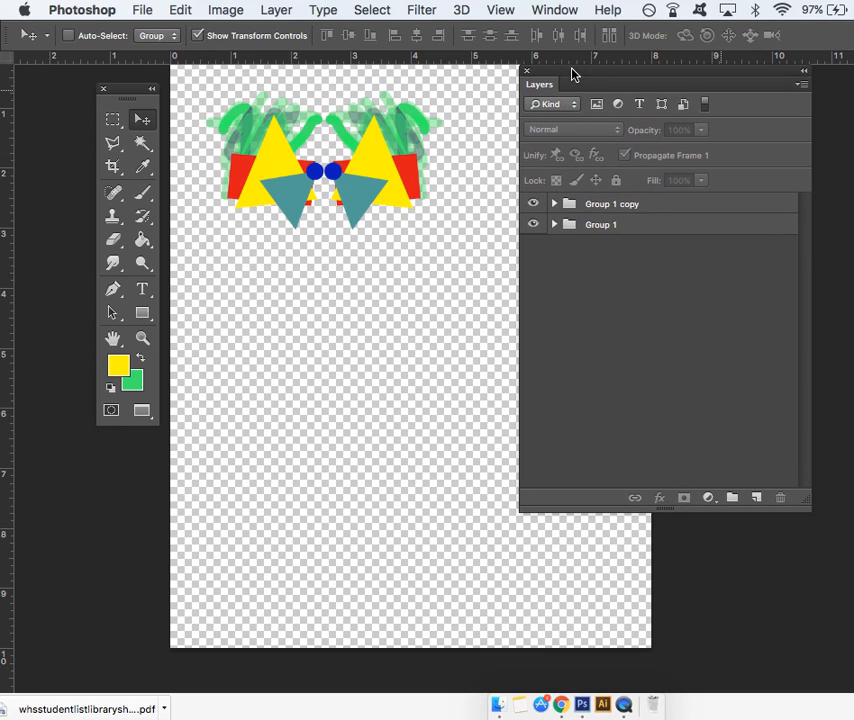
left_click(601, 206)
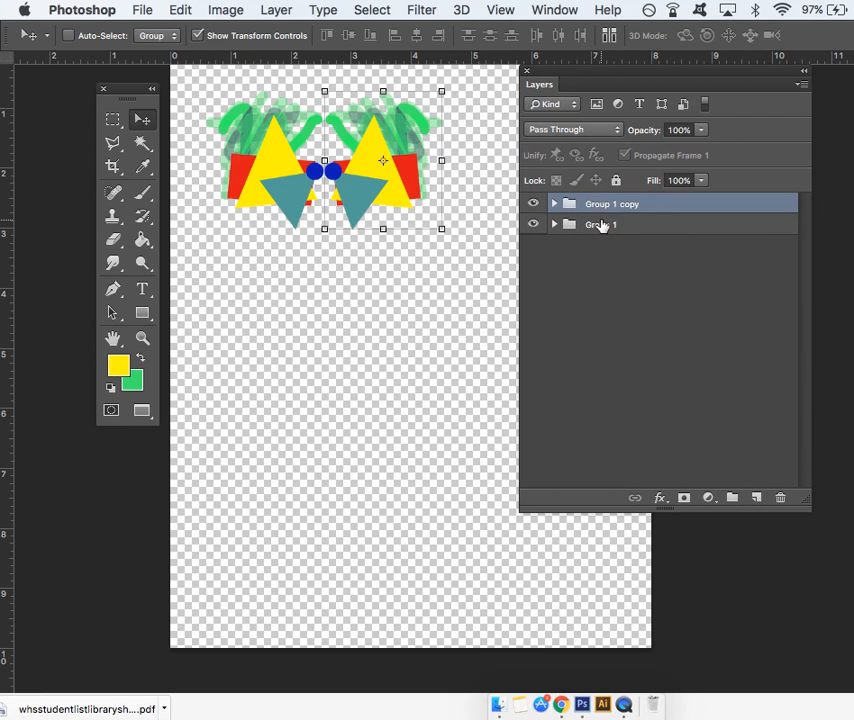
left_click(601, 225, "shift")
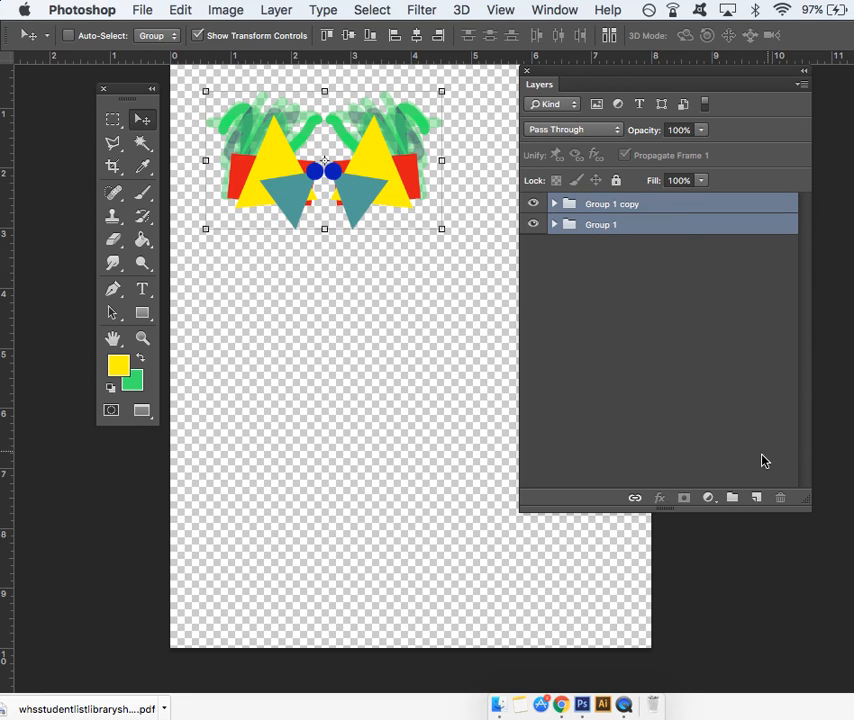
left_click(756, 497)
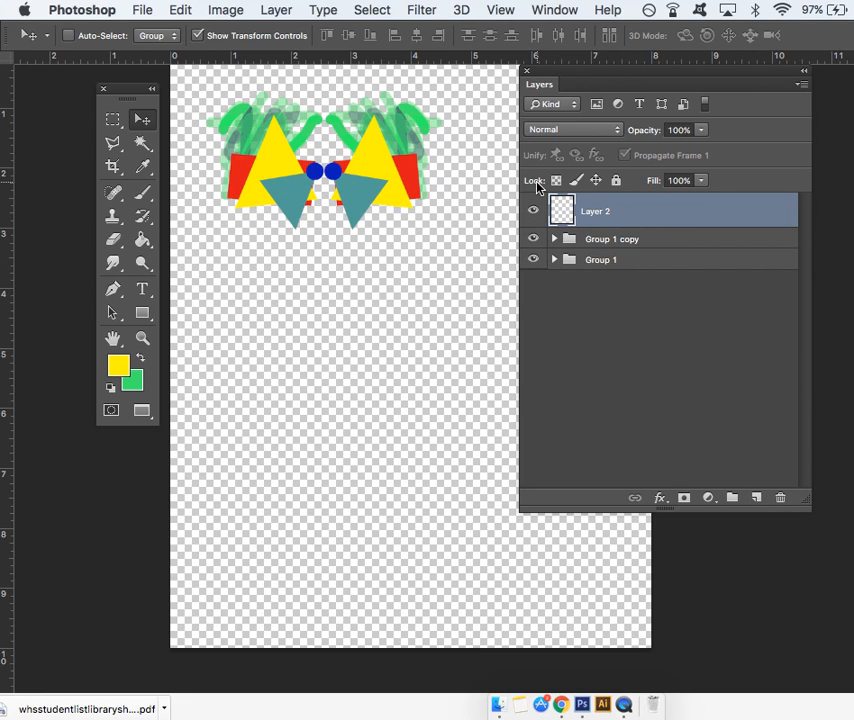
left_click(180, 9)
left_click(188, 30)
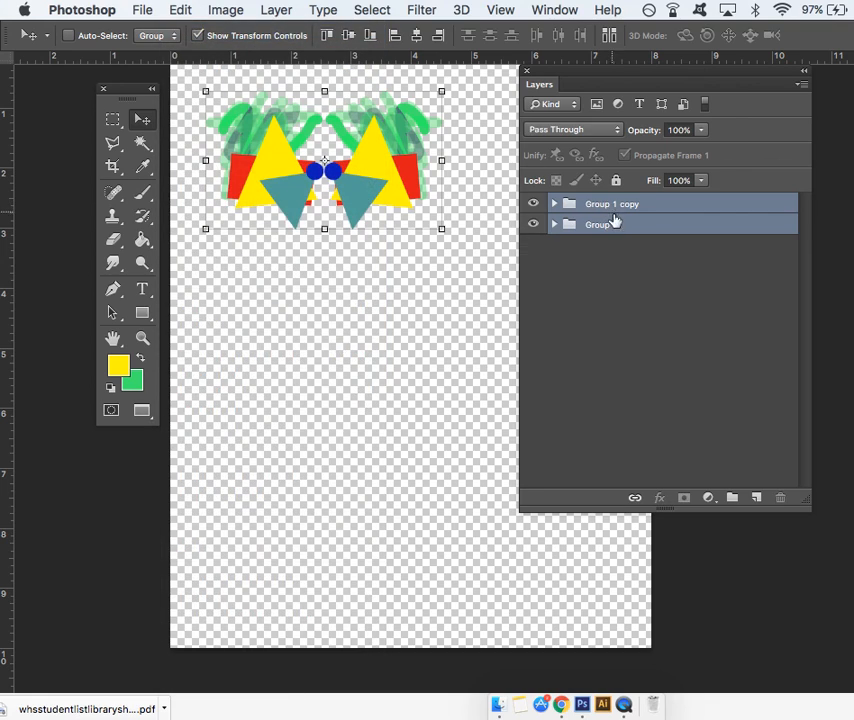
- Duplicate the two selected groups directly below the originals and flip the copies vertically
left_click_drag(628, 224, 756, 499)
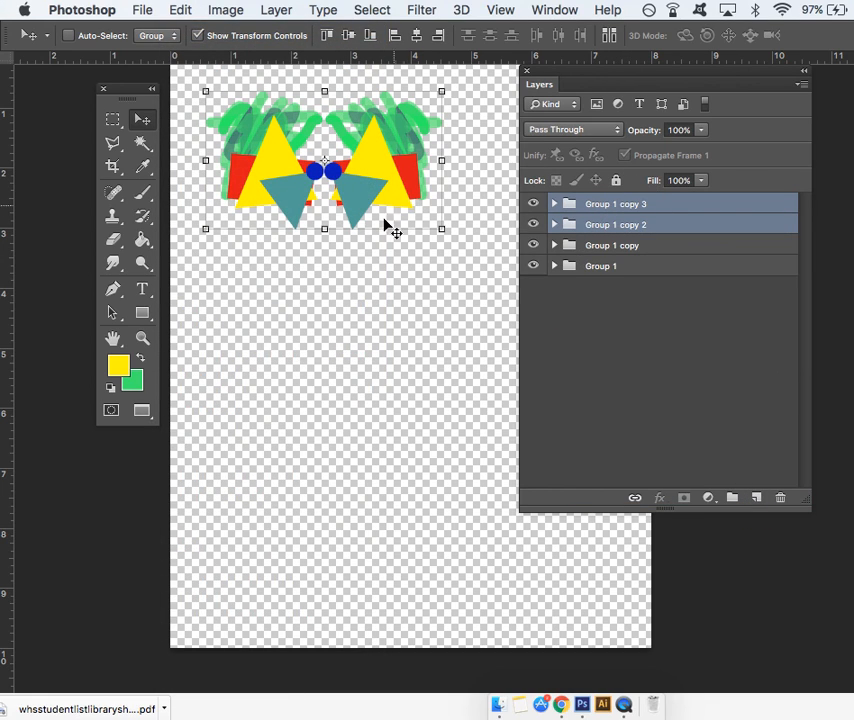
left_click_drag(377, 163, 379, 303)
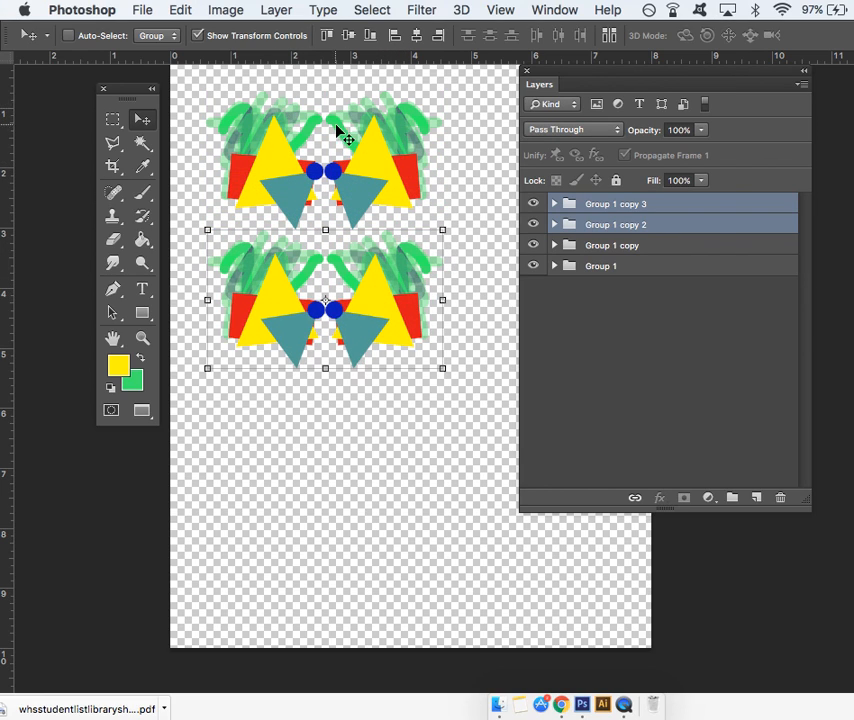
left_click(182, 9)
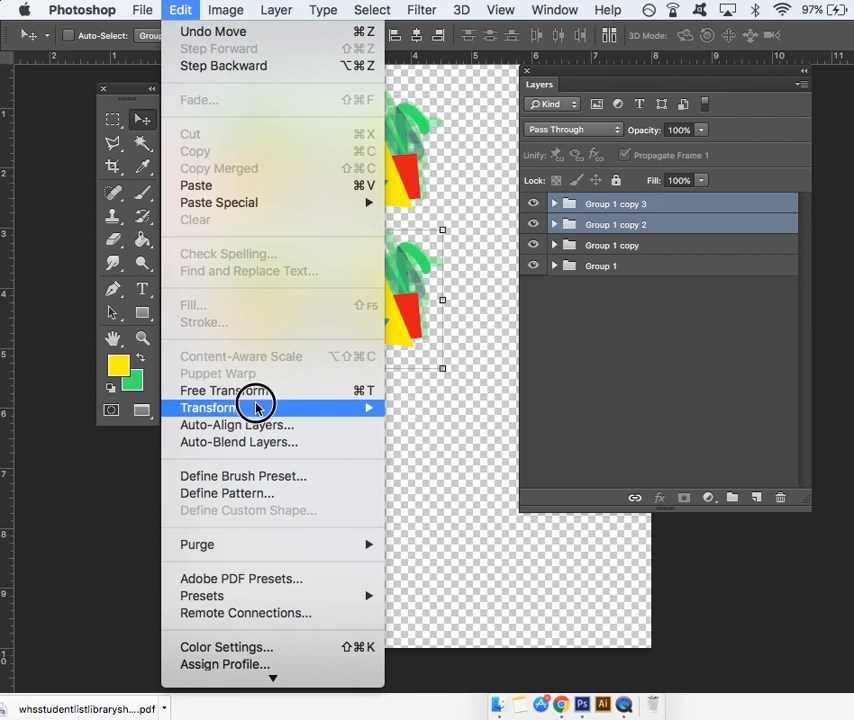
mouse_move(257, 404)
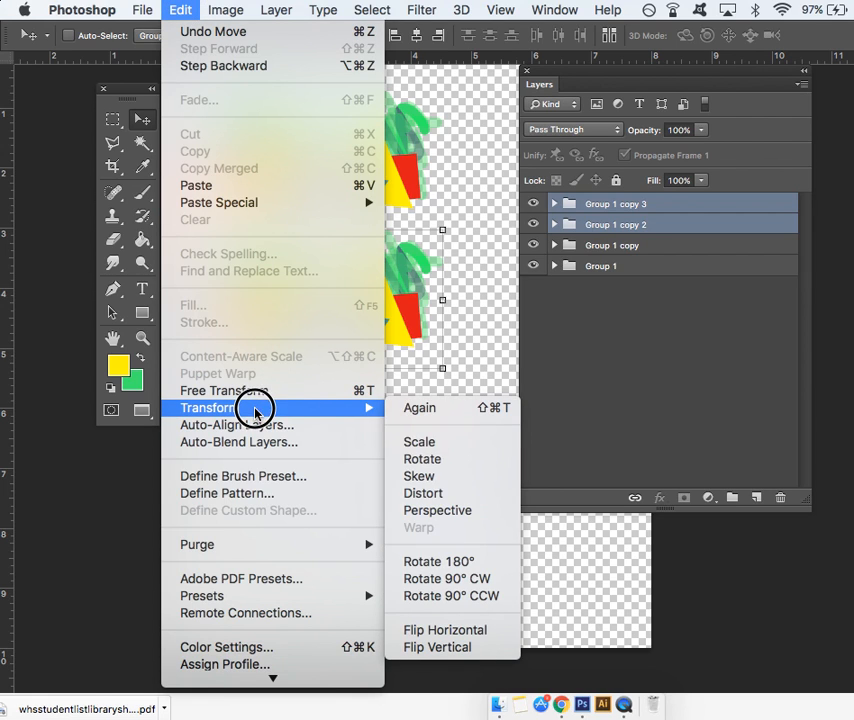
left_click(470, 647)
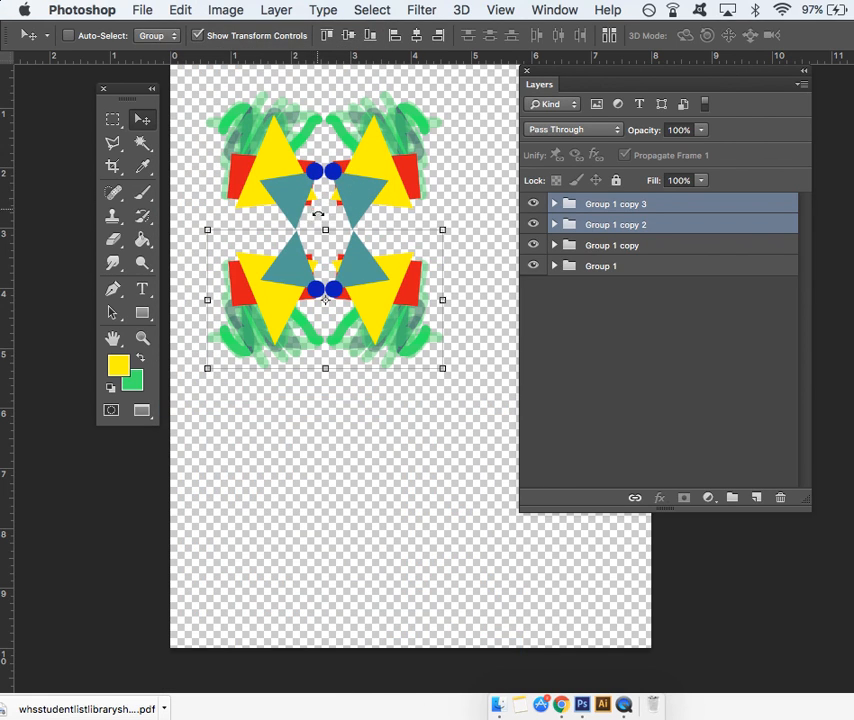
- Nudge the flipped lower pair until it lines up with the upper pair and the teal triangle tips meet
key("Left")
key("Left")
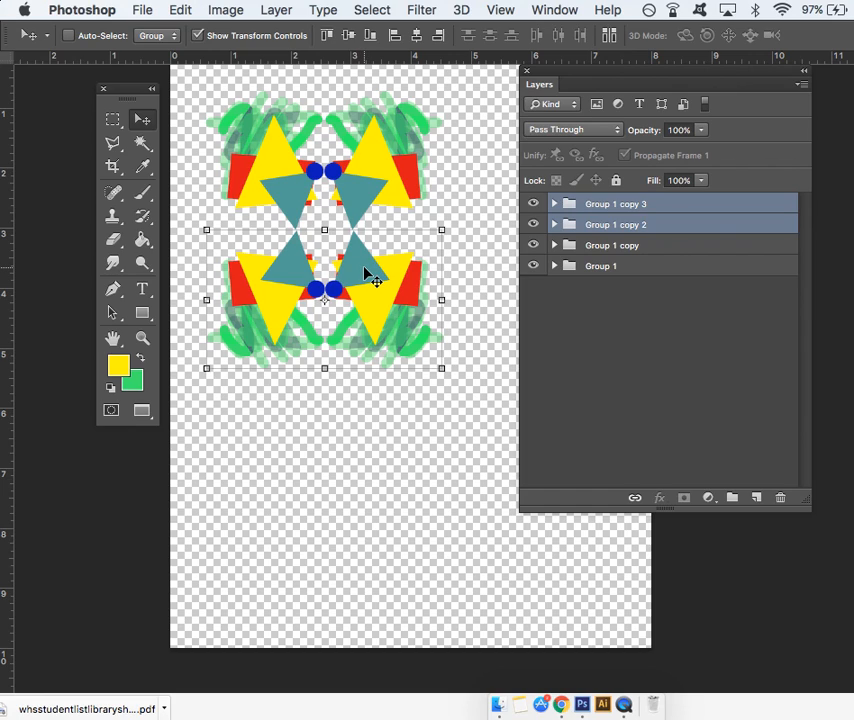
key("Up")
key("Right")
key("Up")
key("Left")
mouse_move(360, 272)
left_mouse_down()
mouse_move(355, 253)
mouse_move(379, 253)
mouse_move(362, 255)
mouse_move(365, 262)
left_mouse_up()
key("Left")
key("Left")
key("Left")
key("Left")
key("Left")
key("Left")
key("Left")
key("Left")
key("Left")
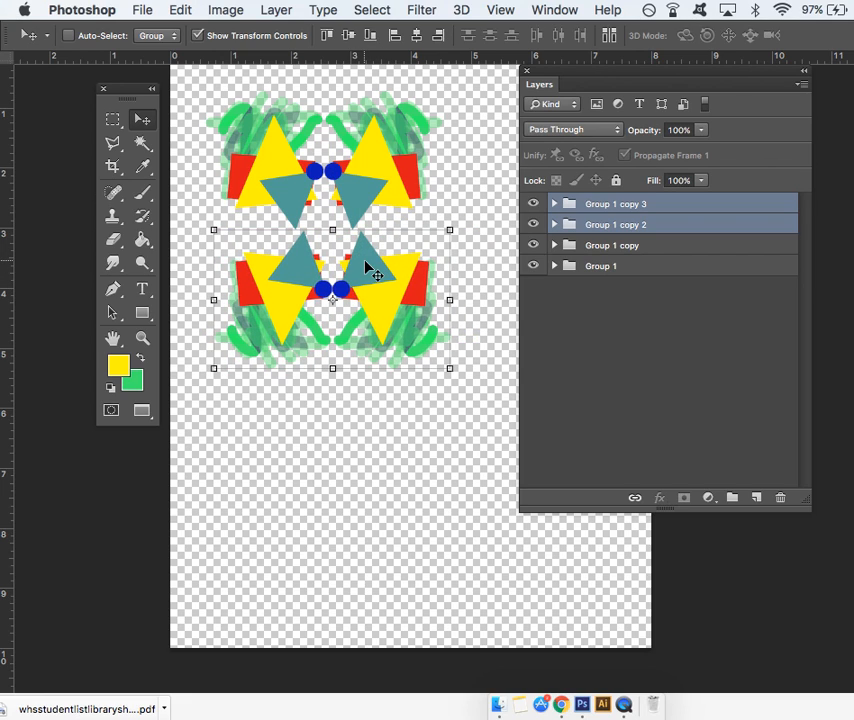
key("Up")
key("Up")
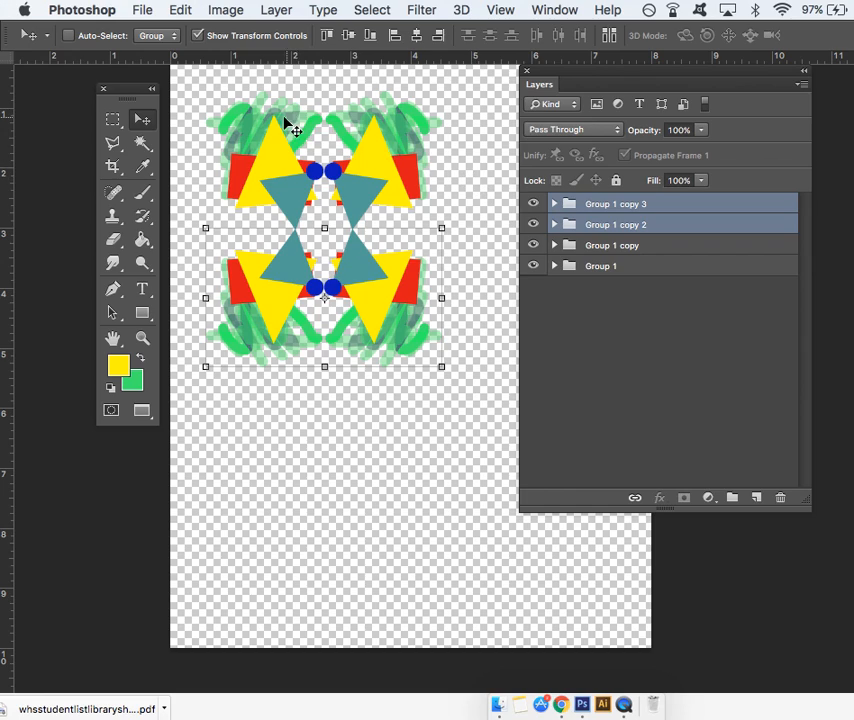
- Combine all four groups into a new Group 2, check its nested groups and collapse it
left_click(623, 204)
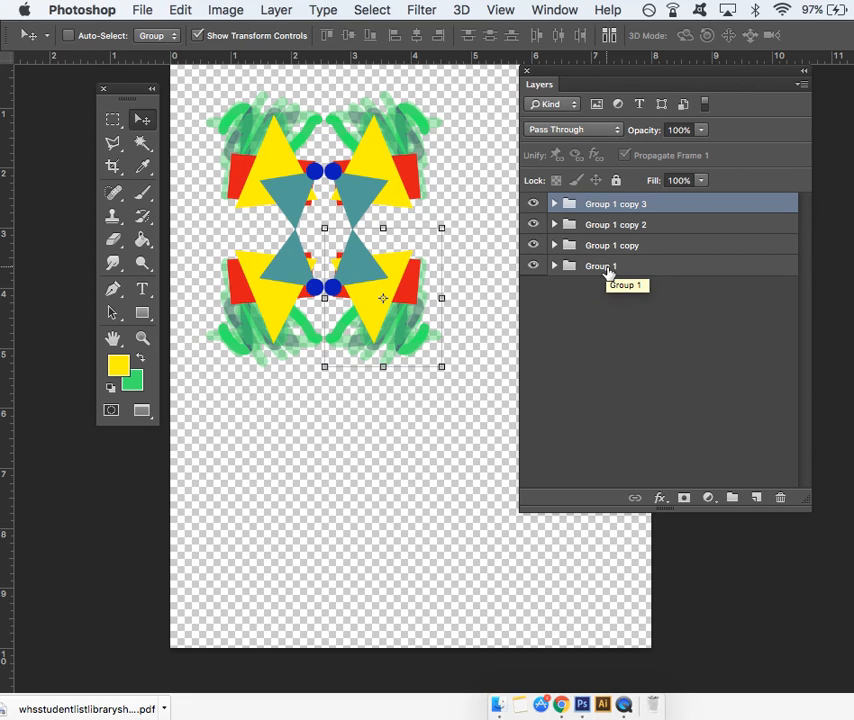
left_click(607, 268, "shift")
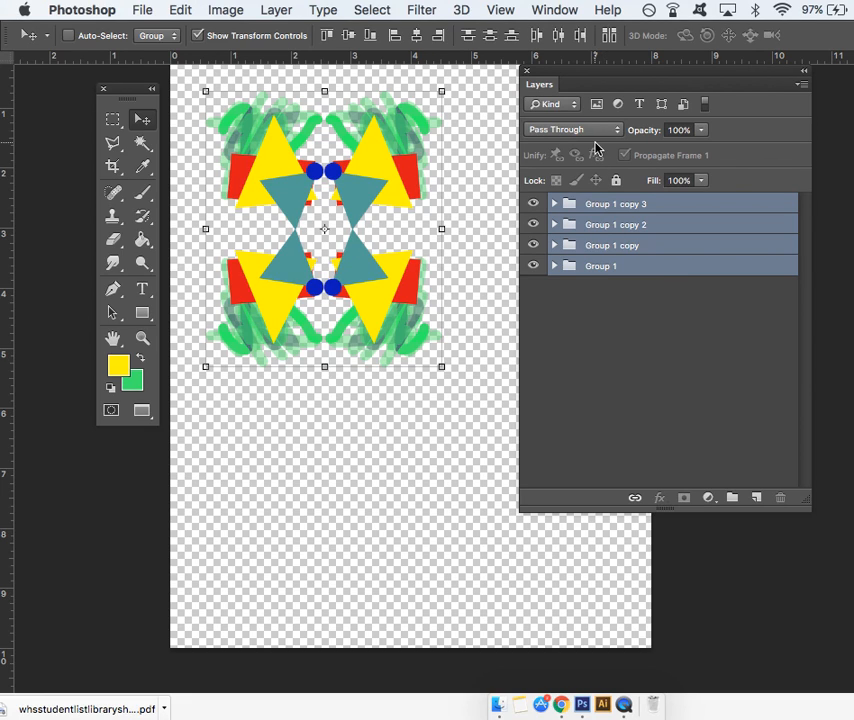
left_click_drag(652, 272, 731, 505)
left_click(554, 205)
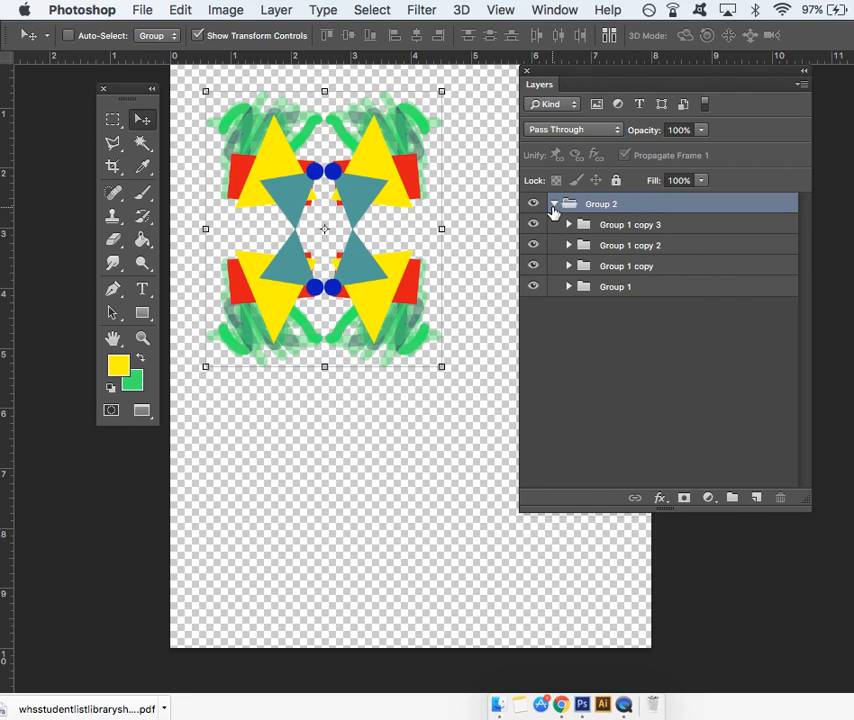
left_click(570, 224)
left_click(570, 224)
left_click(555, 205)
- Move Group 2 into the canvas's upper-left corner and duplicate it
left_click_drag(378, 172, 337, 137)
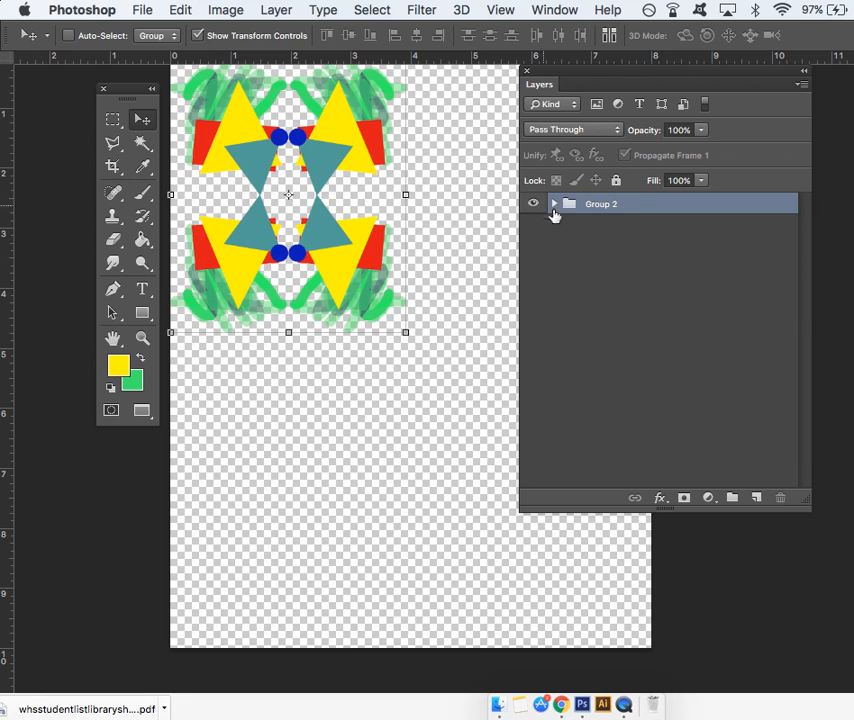
left_click_drag(671, 68, 803, 57)
left_click_drag(749, 180, 813, 483)
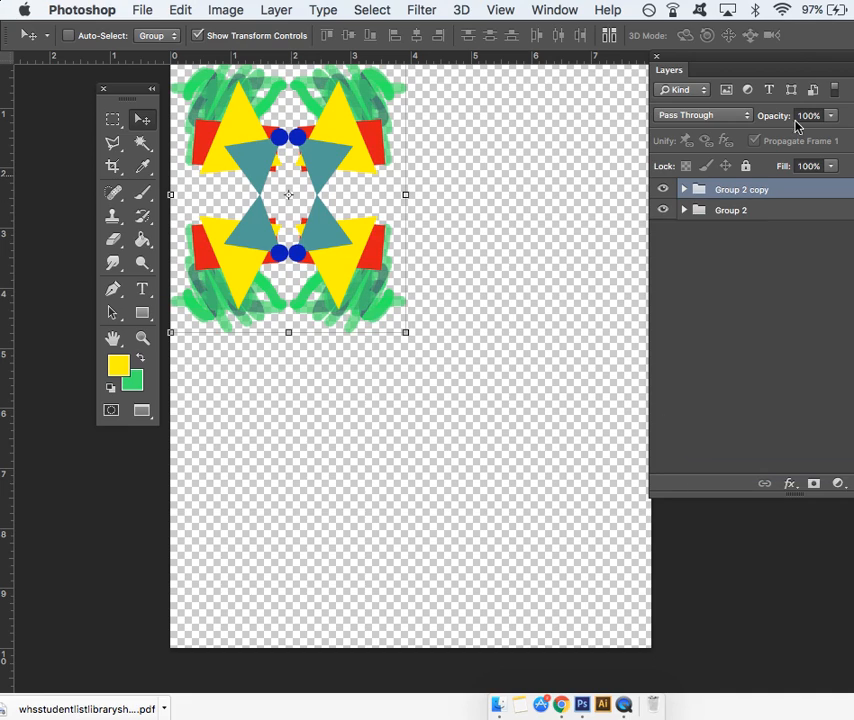
- Narrow the Layers panel and move it beside the canvas so the artwork area is clear
left_click_drag(771, 60, 639, 60)
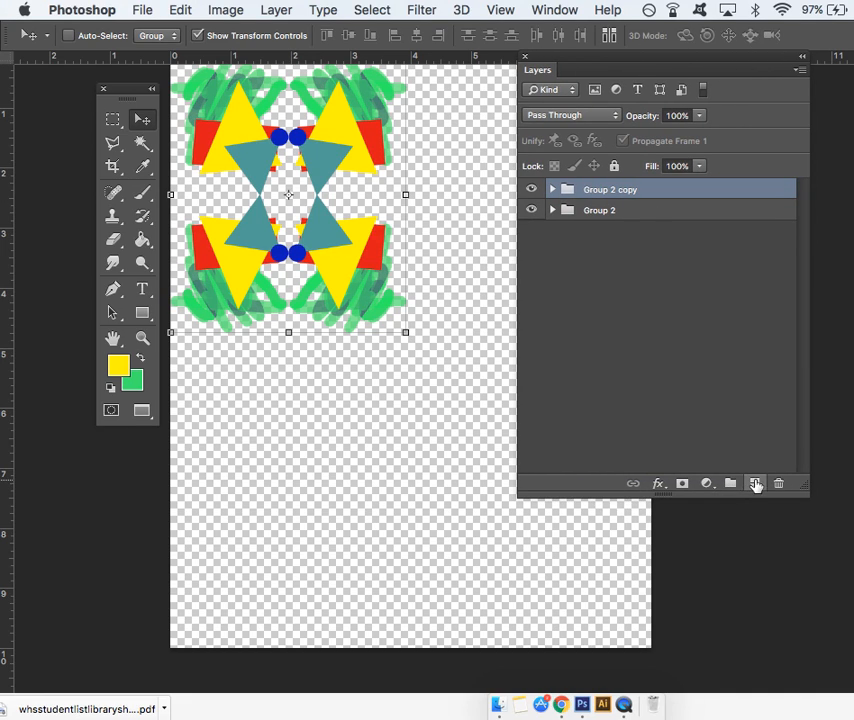
left_click_drag(816, 460, 709, 452)
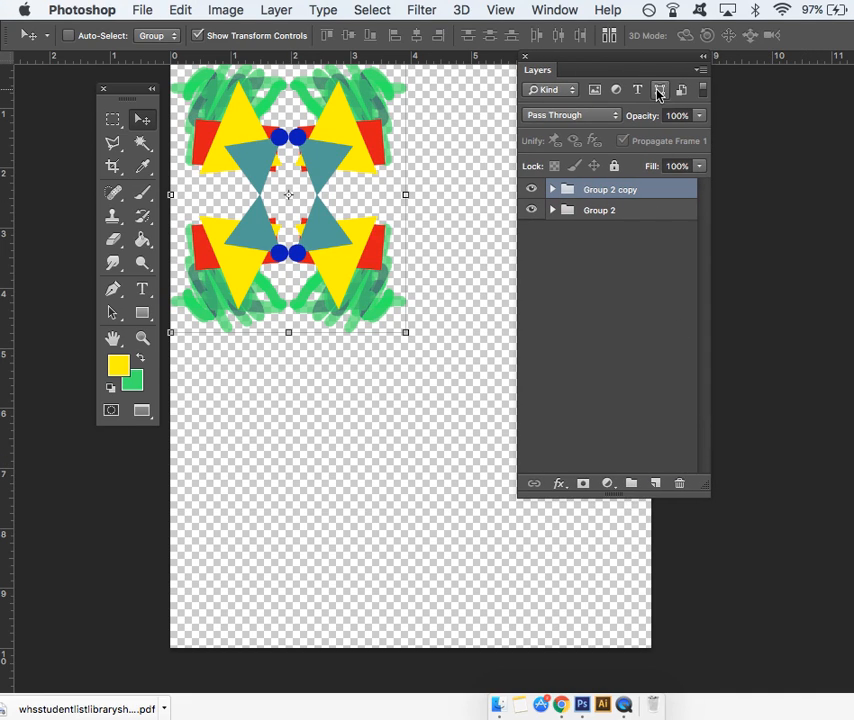
left_click_drag(645, 78, 779, 80)
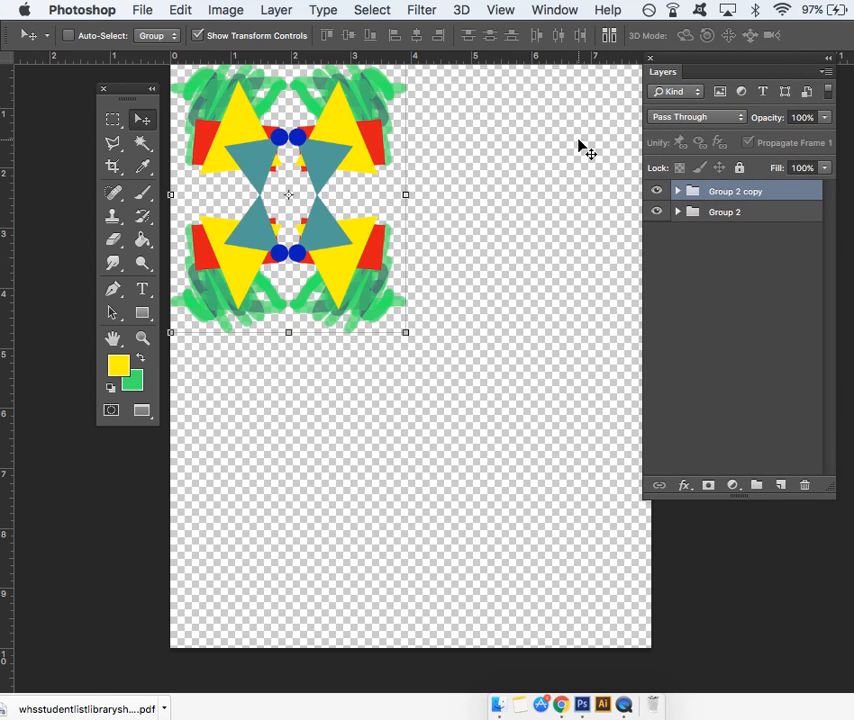
- Place the Group 2 copy beside the original, then duplicate it and position the second copy at the right end of the row
left_click_drag(333, 157, 557, 166)
left_click_drag(722, 190, 781, 486)
left_click_drag(560, 178, 539, 345)
key("super+minus")
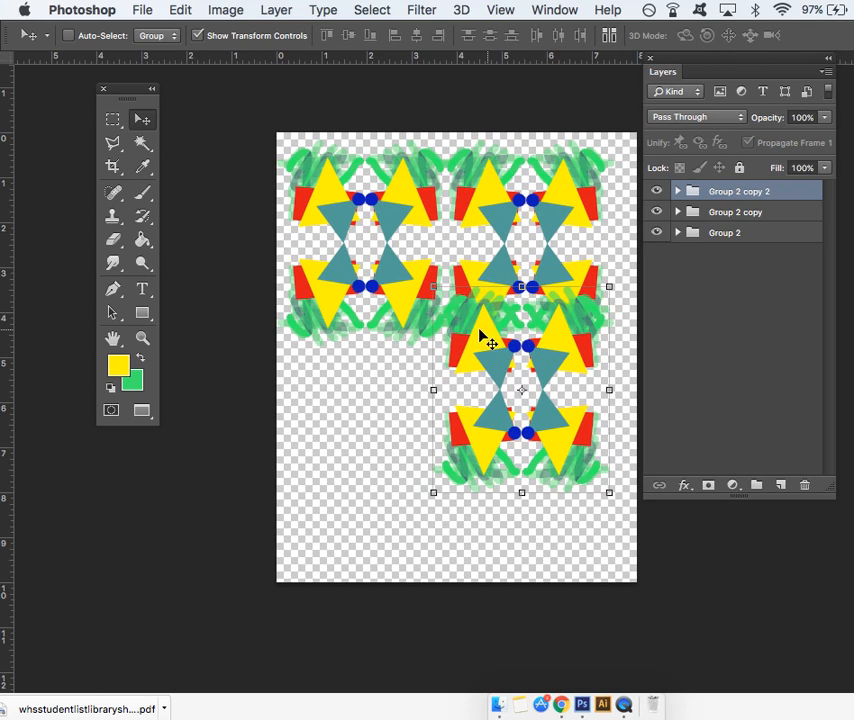
scroll(490, 343, "right", 5)
scroll(414, 328, "left", 2)
left_click_drag(422, 330, 542, 218)
scroll(328, 389, "left", 5)
scroll(328, 389, "right", 2)
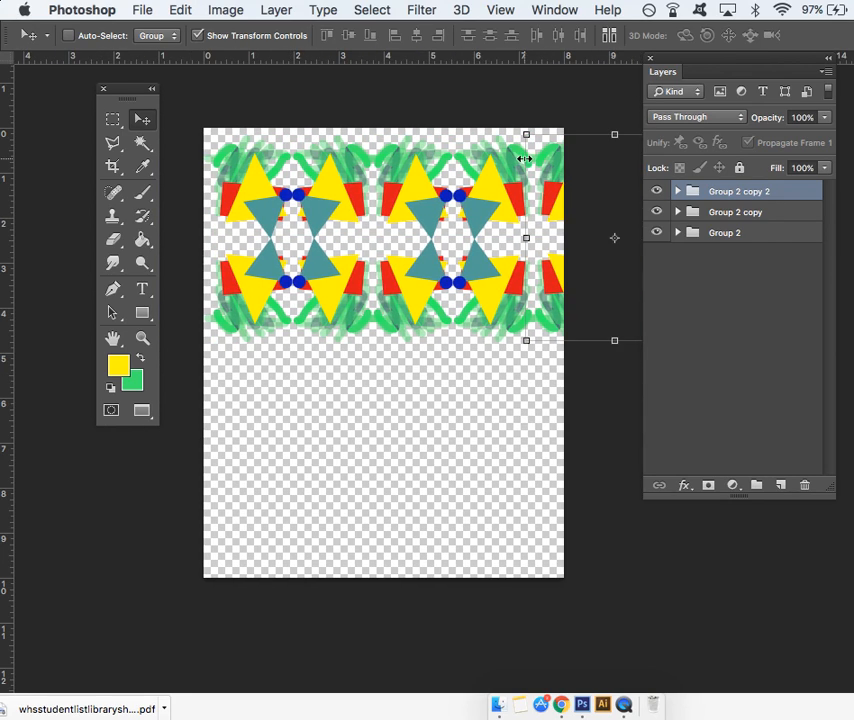
- Select all three groups and shift the row left and up so it runs off the canvas's left and upper edges
left_click(745, 242, "shift")
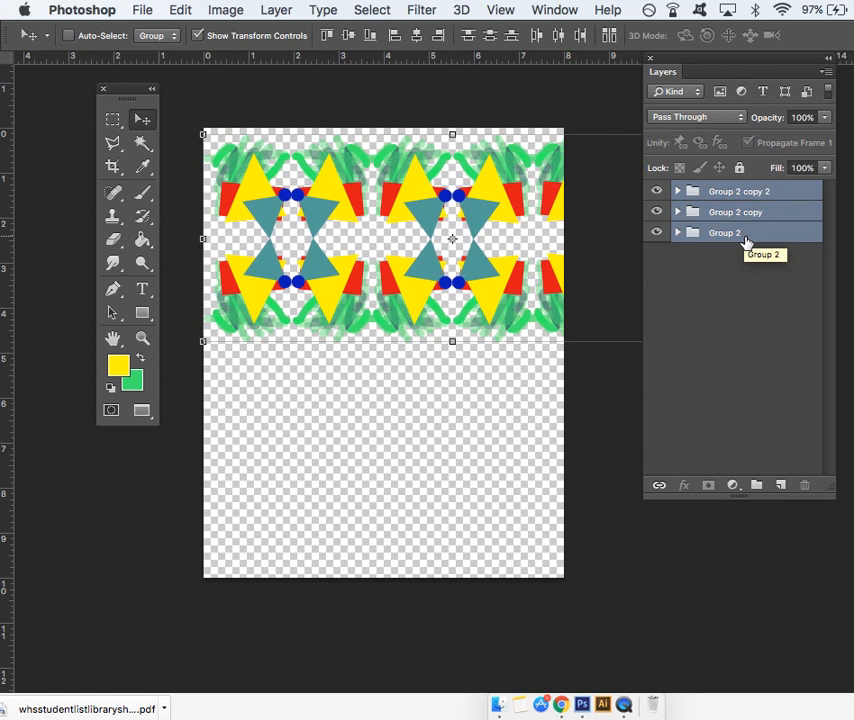
key("Left")
key("Left")
key("Left")
key("Left")
key("Left")
key("Left")
key("Left")
key("Left")
key("Left")
key("Left")
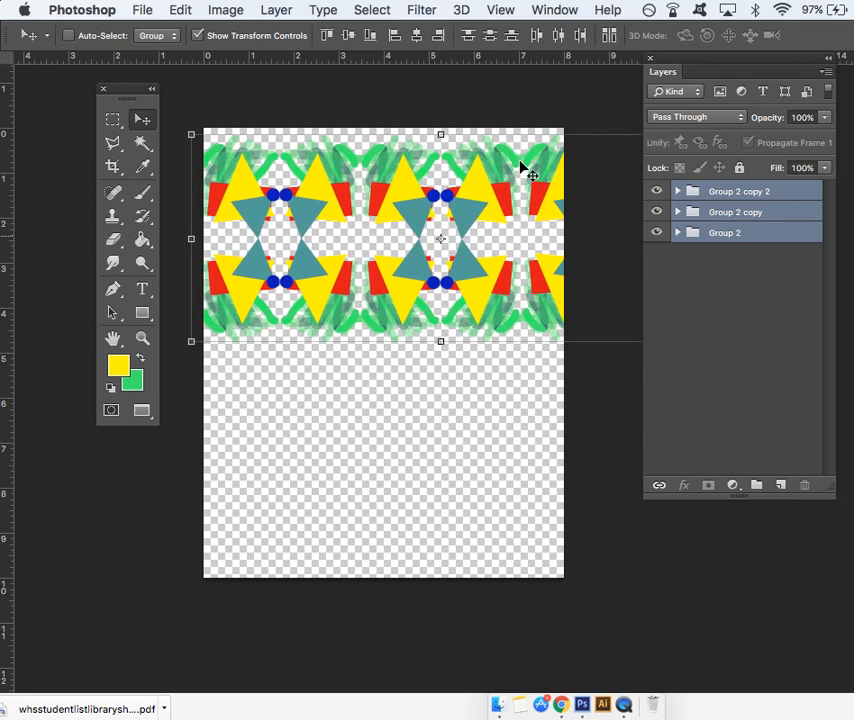
left_click_drag(405, 199, 383, 180)
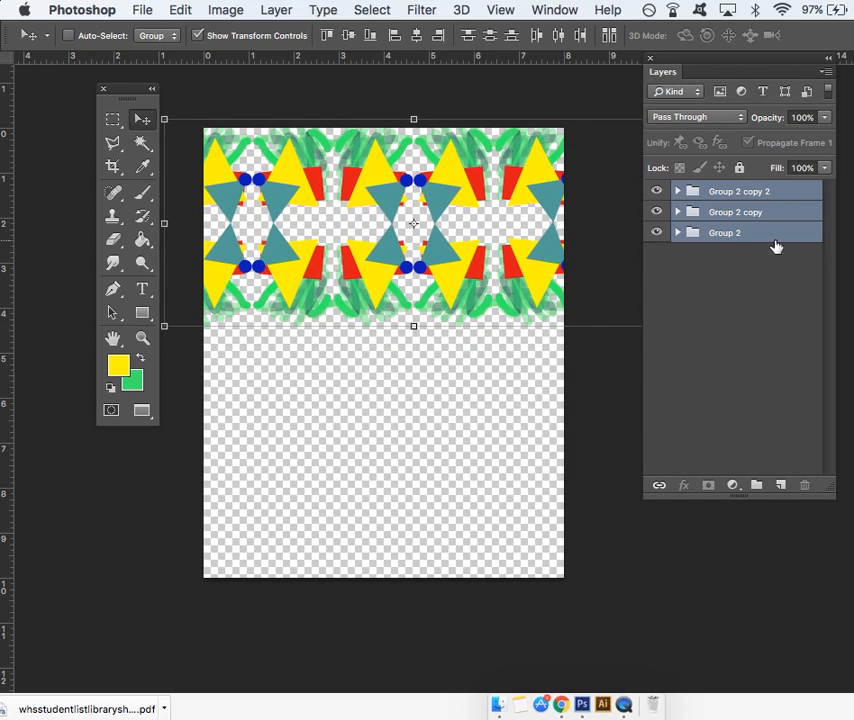
- Duplicate the three-group row twice, placing each copy directly below the previous row and offset slightly to the left
left_click_drag(759, 236, 783, 490)
left_click_drag(450, 292, 419, 465)
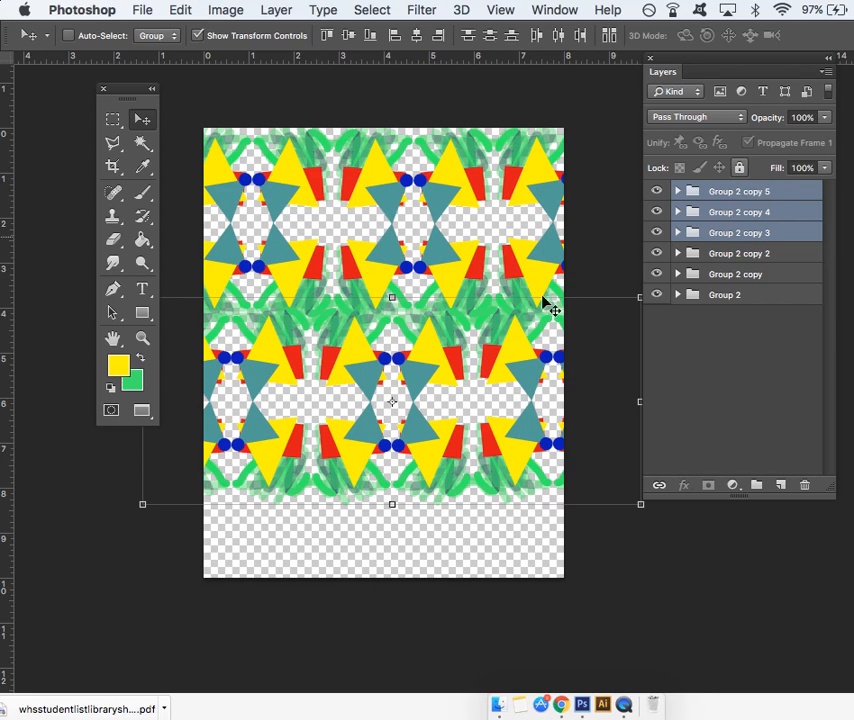
left_click_drag(757, 237, 779, 486)
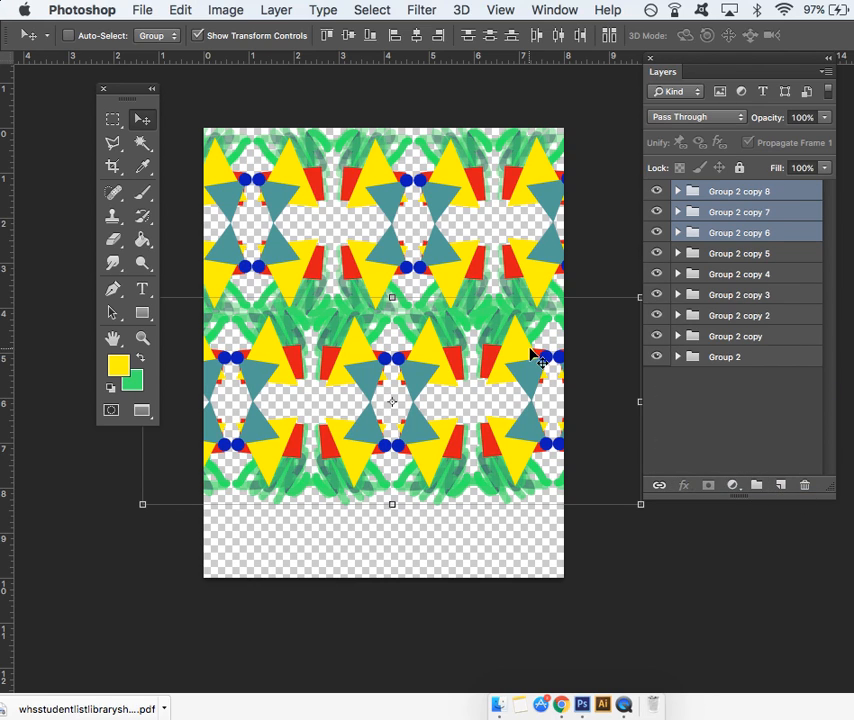
left_click_drag(419, 343, 390, 518)
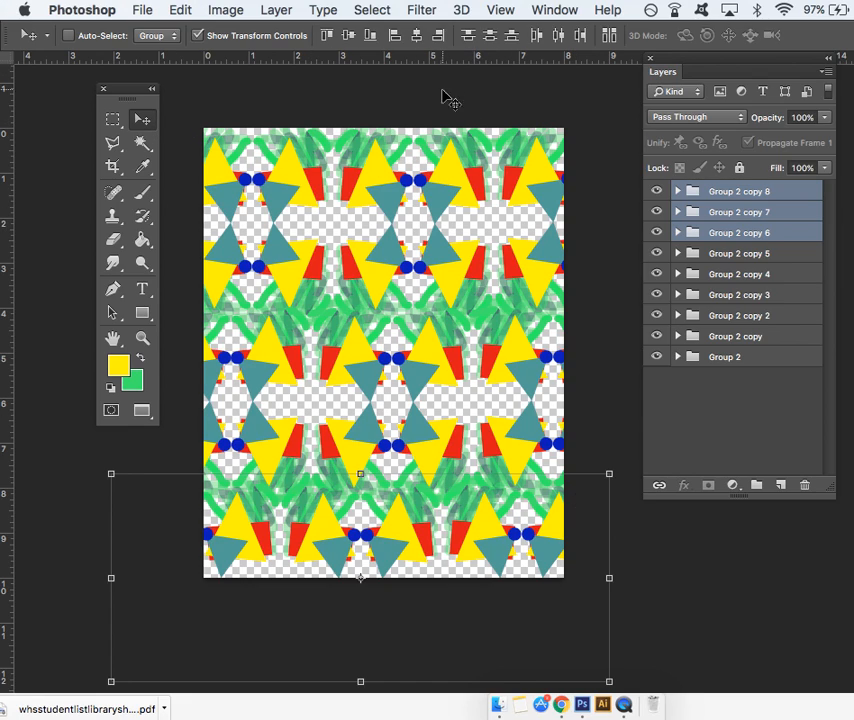
- Select all nine groups from Group 2 copy 8 through Group 2 and move the whole pattern up until it fills the canvas
left_click(146, 119)
left_click(782, 421)
left_click(712, 193)
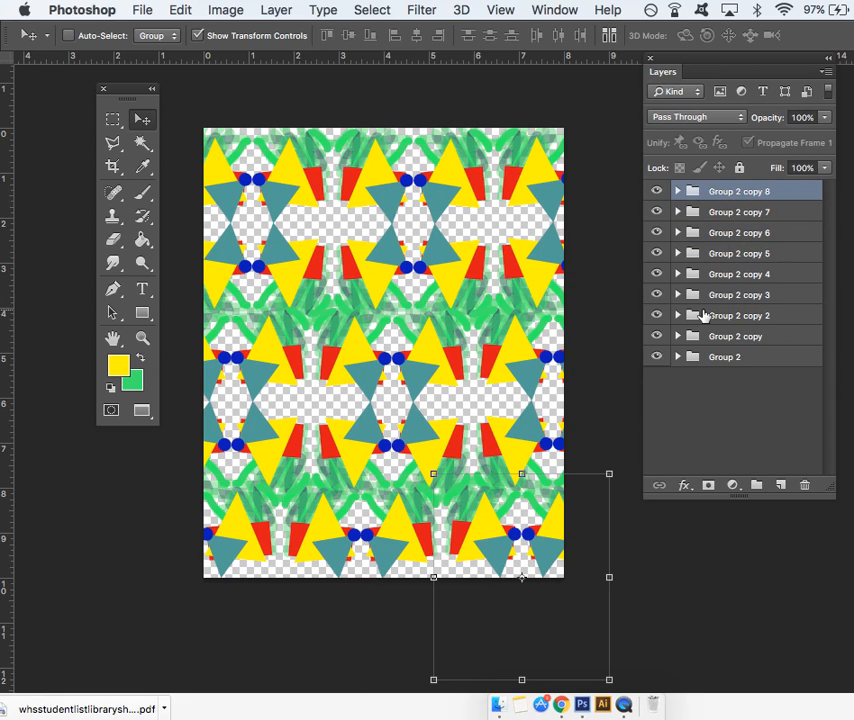
left_click(716, 358, "shift")
left_click_drag(455, 270, 452, 239)
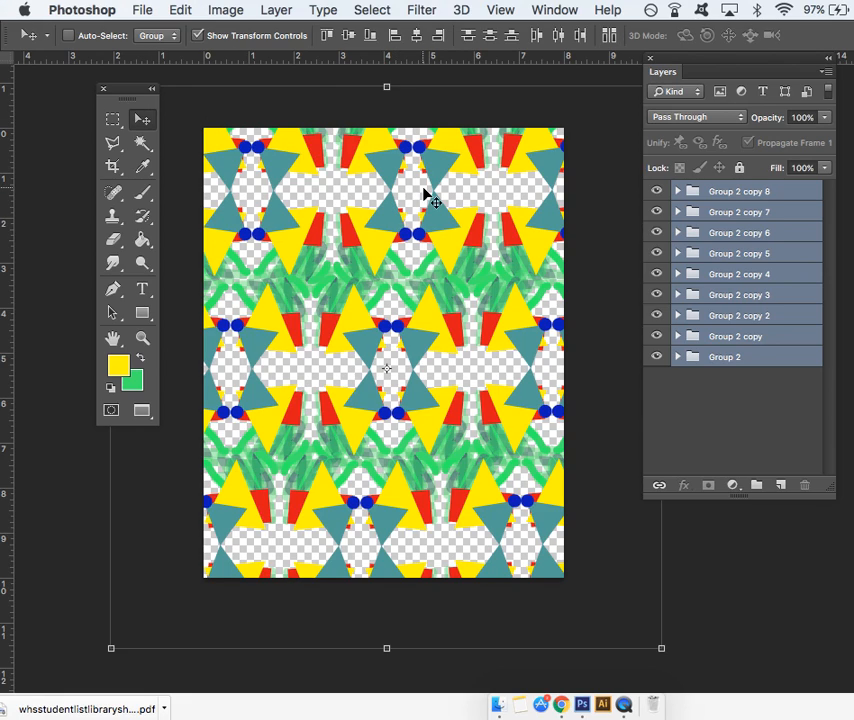
left_click(623, 705)
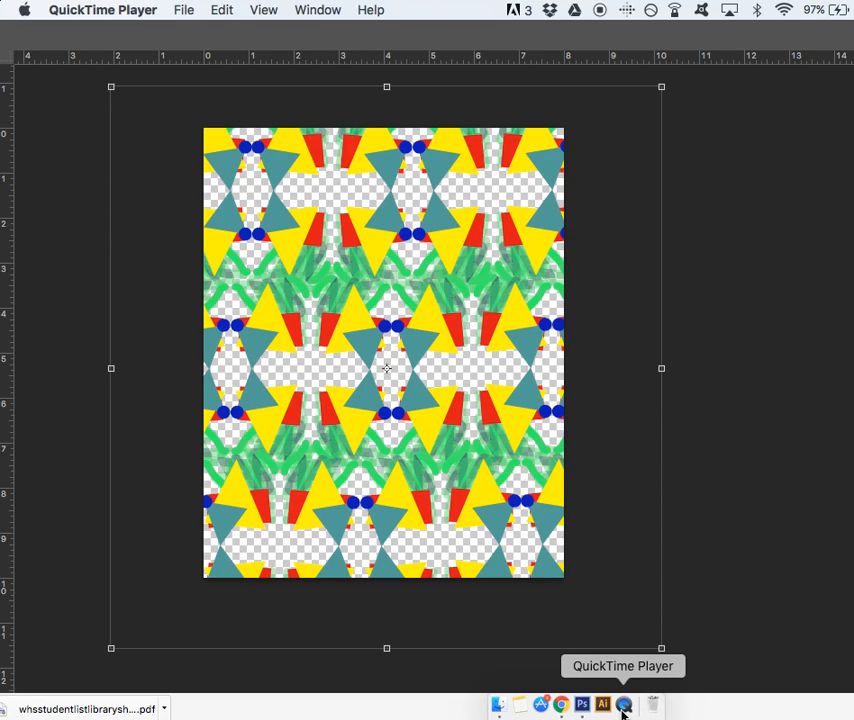